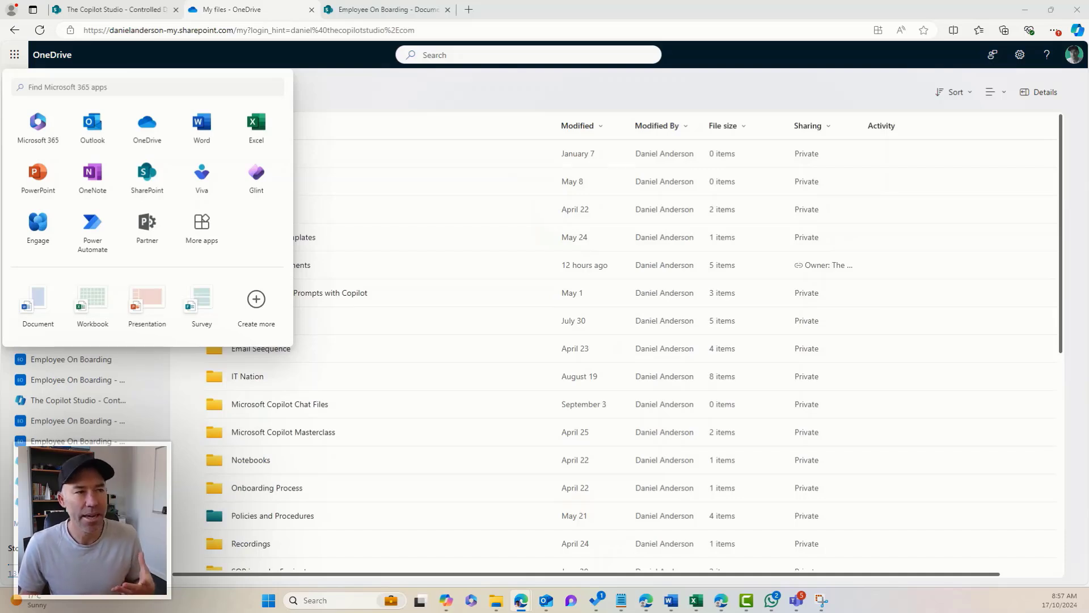
Step: Open the Business Case folder and preview Copilot actions for the infrastructure renewal file
{"action": "left_click", "coordinate": [484, 107]}
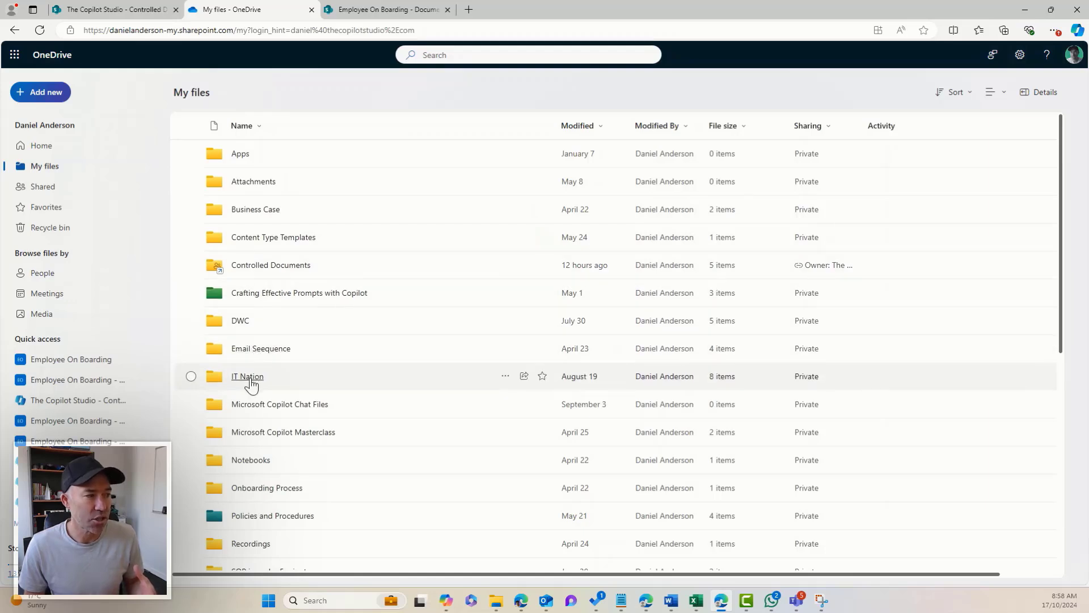
{"action": "left_click", "coordinate": [251, 214]}
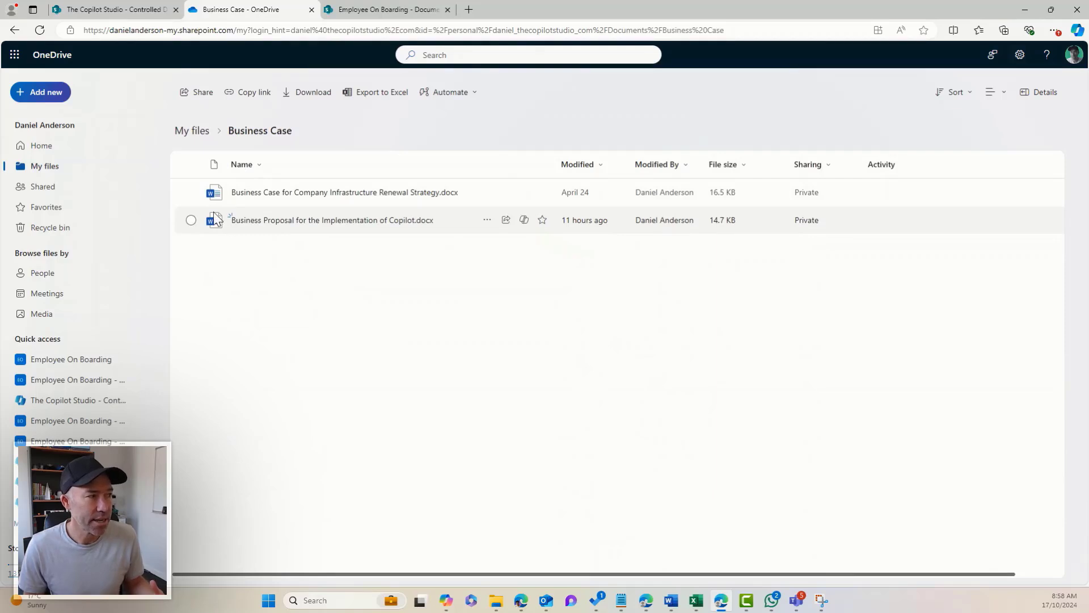
{"action": "left_click", "coordinate": [193, 197]}
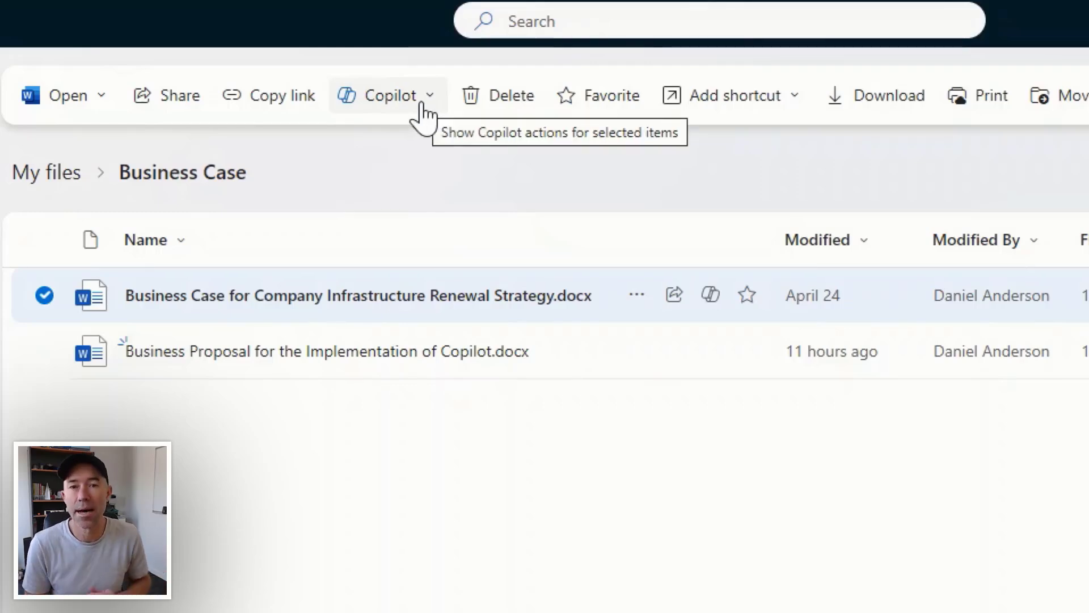
{"action": "left_click", "coordinate": [422, 112]}
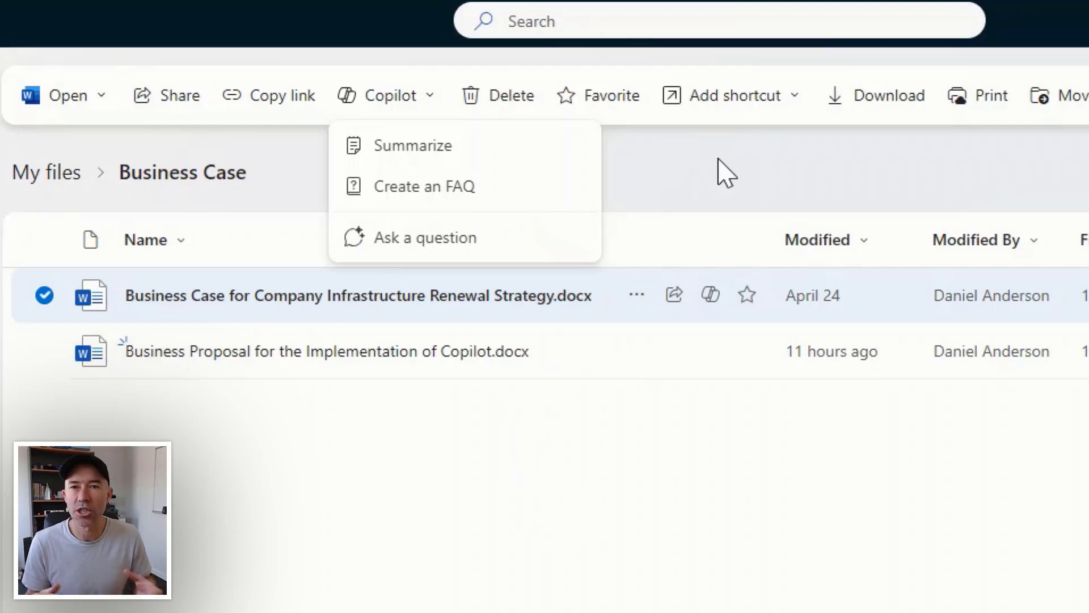
{"action": "left_click", "coordinate": [717, 170]}
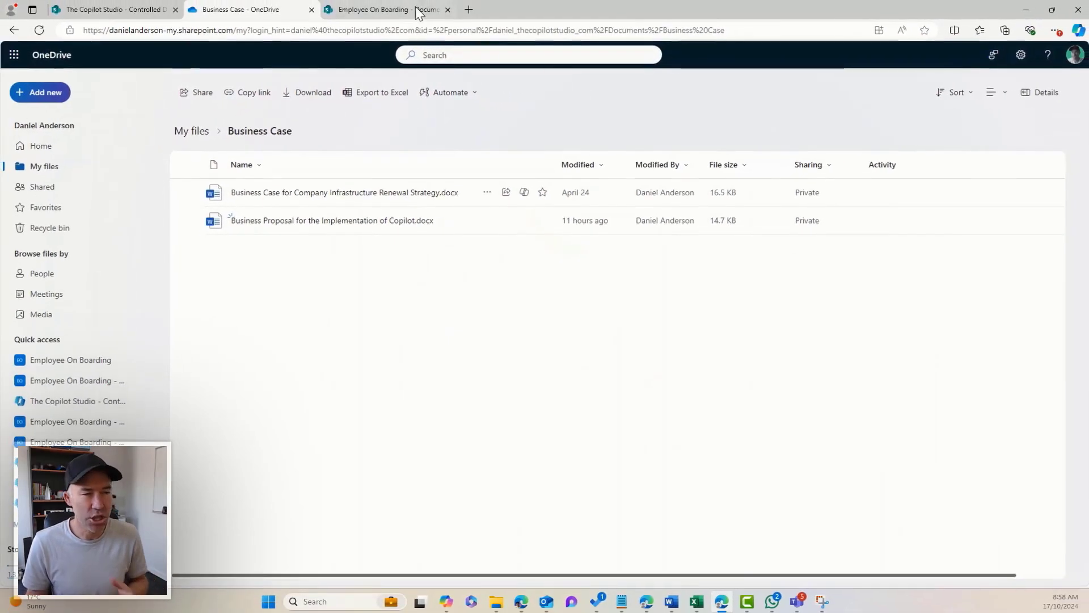
Step: Bring up the Employee On Boarding Documents library with its nine tagged files
{"action": "left_click", "coordinate": [417, 7]}
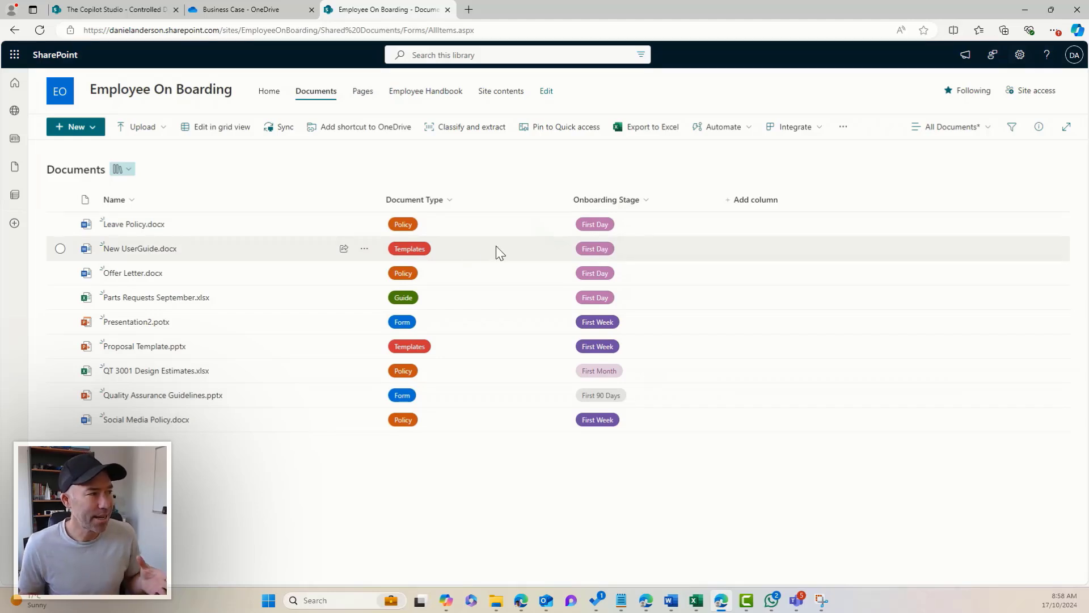
{"action": "left_click", "coordinate": [134, 224]}
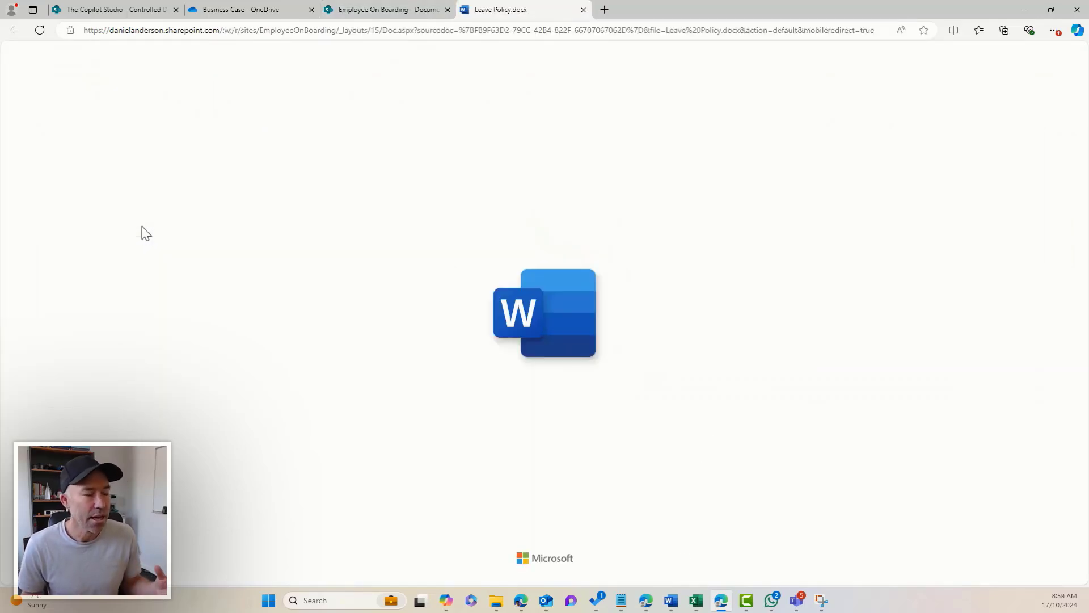
{"action": "scroll", "coordinate": [486, 364], "scroll_direction": "down", "scroll_amount": 4}
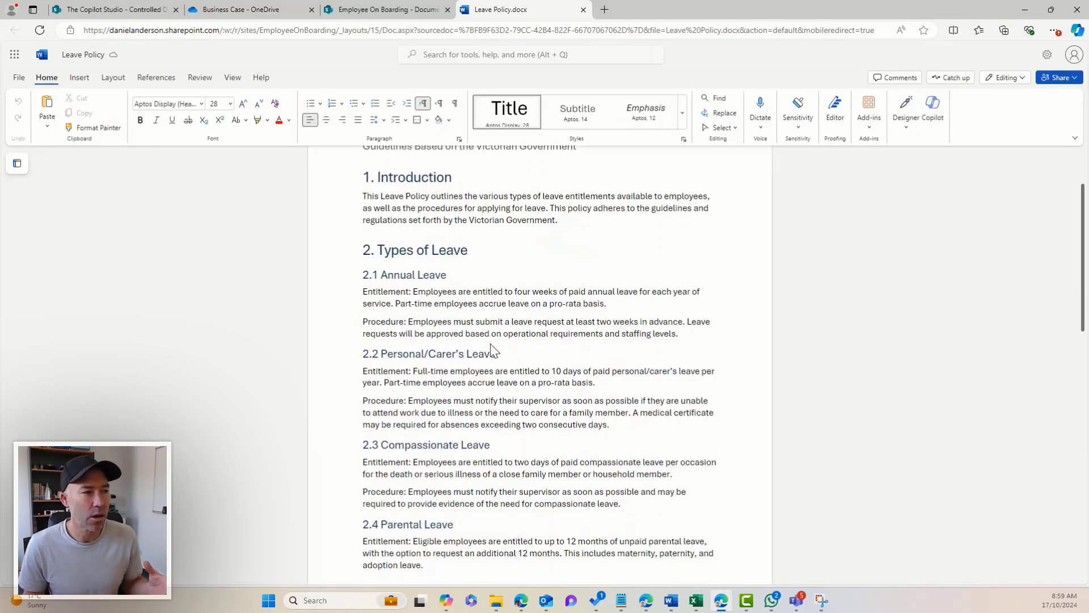
{"action": "scroll", "coordinate": [493, 363], "scroll_direction": "up", "scroll_amount": 4}
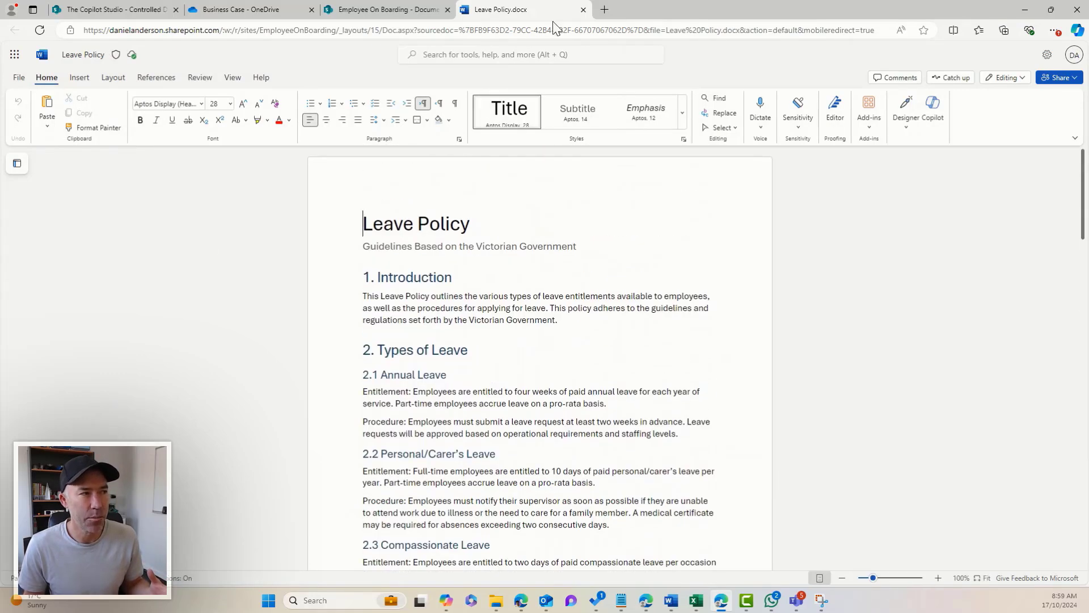
{"action": "left_click", "coordinate": [583, 9]}
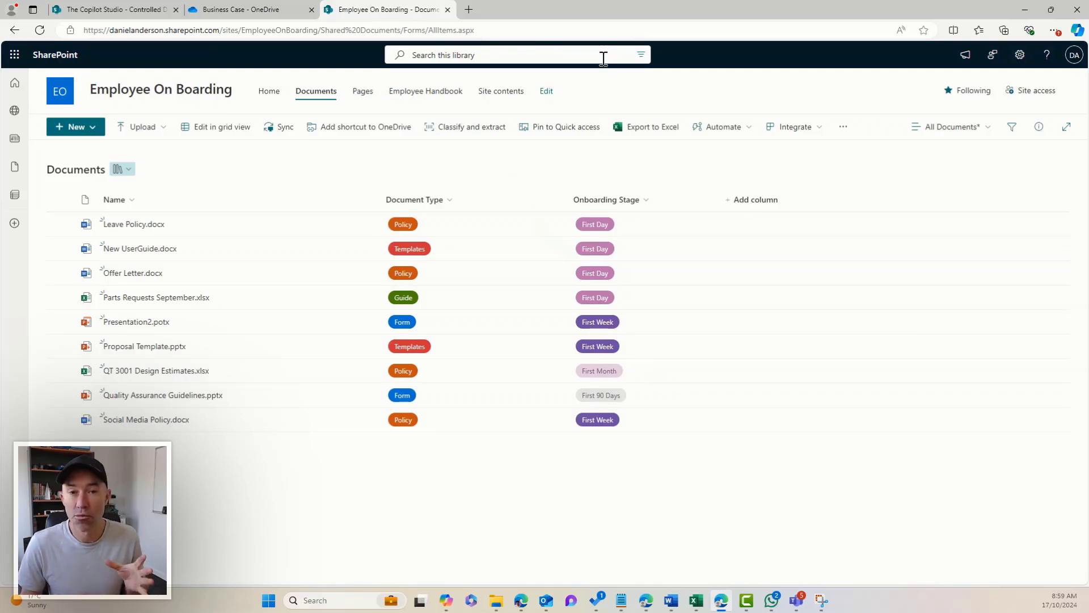
Step: Add the Employee On Boarding library as a OneDrive shortcut, confirm it, and return to OneDrive
{"action": "left_click", "coordinate": [342, 138]}
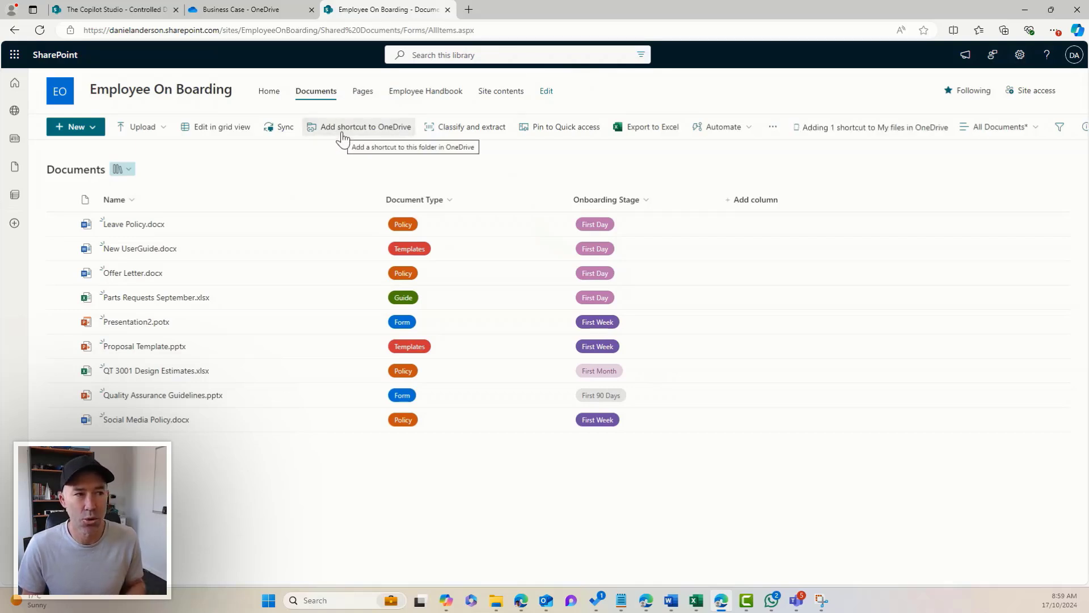
{"action": "left_click", "coordinate": [862, 134]}
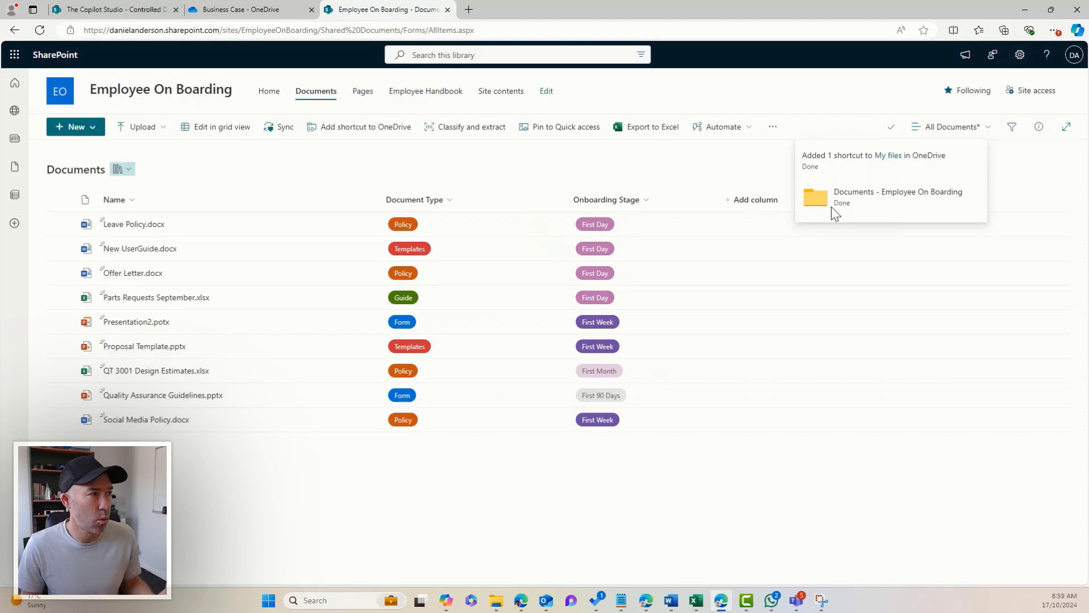
{"action": "left_click", "coordinate": [244, 13]}
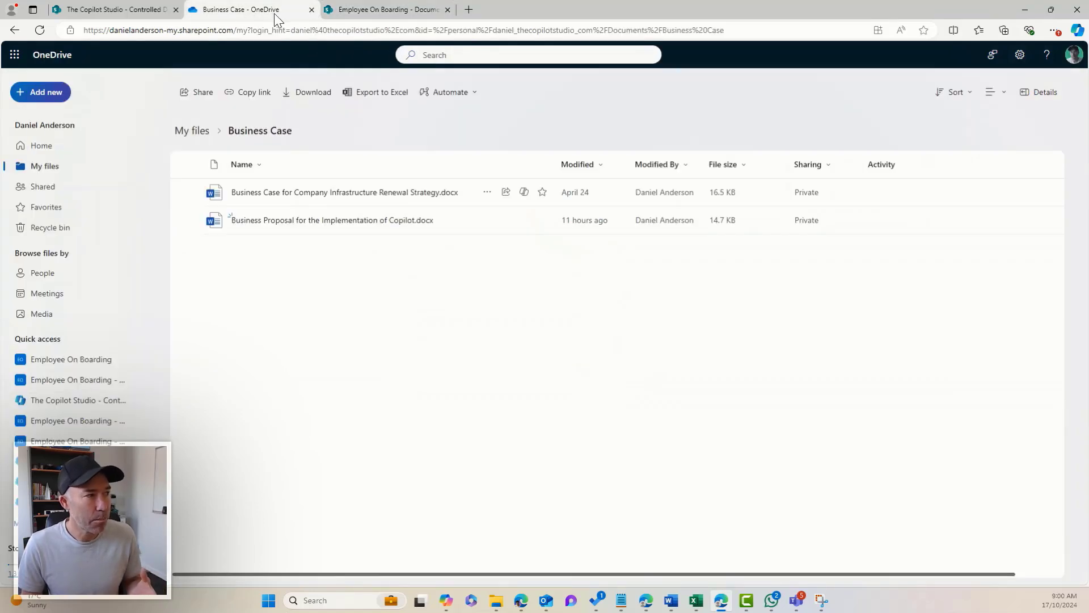
Step: Open the Documents - Employee On Boarding shortcut from My files and select Leave Policy.docx
{"action": "left_click", "coordinate": [191, 130]}
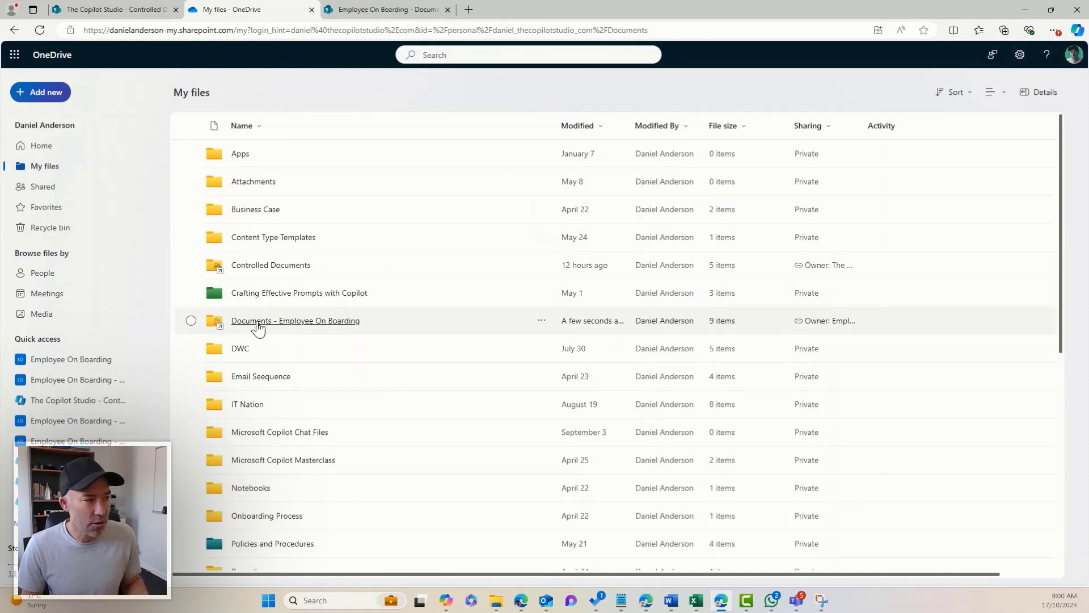
{"action": "left_click", "coordinate": [191, 320]}
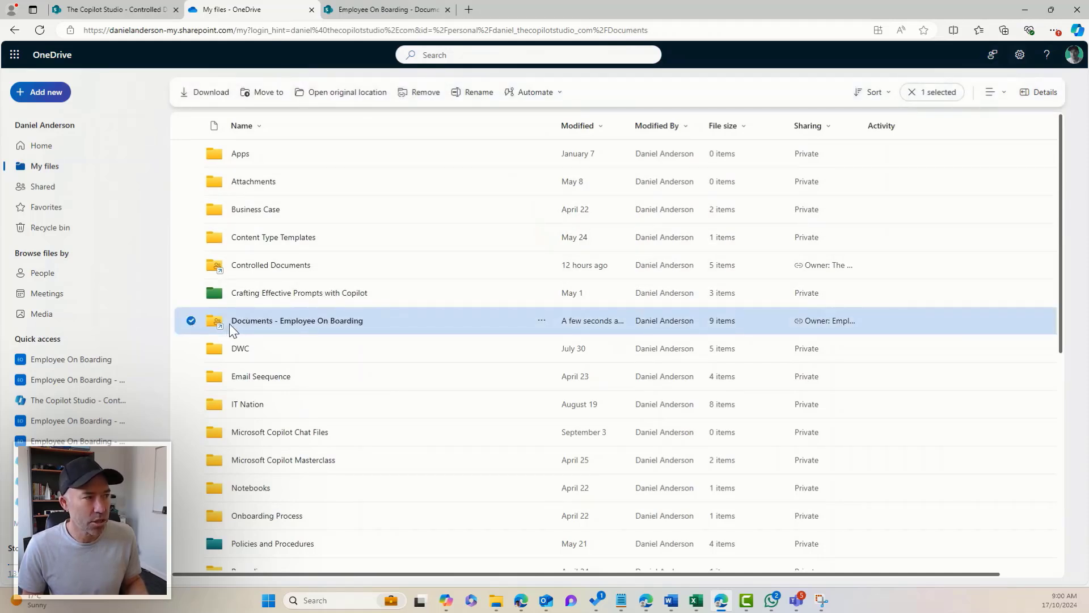
{"action": "left_click", "coordinate": [278, 322]}
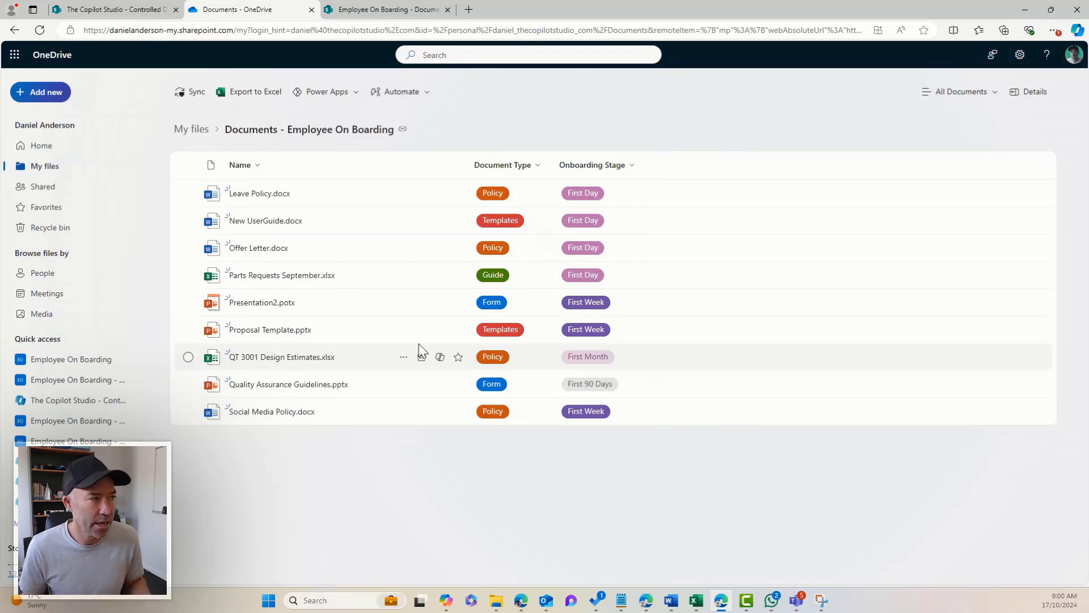
{"action": "left_click", "coordinate": [194, 196]}
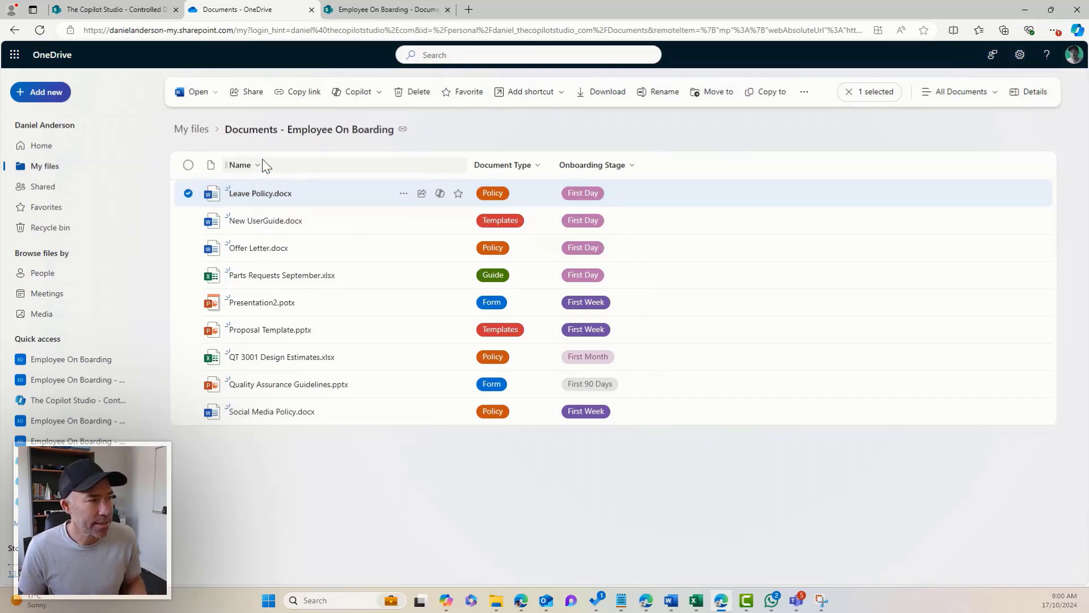
Step: Have Copilot create an FAQ for Leave Policy.docx and copy its 22 questions and answers
{"action": "left_click", "coordinate": [359, 92]}
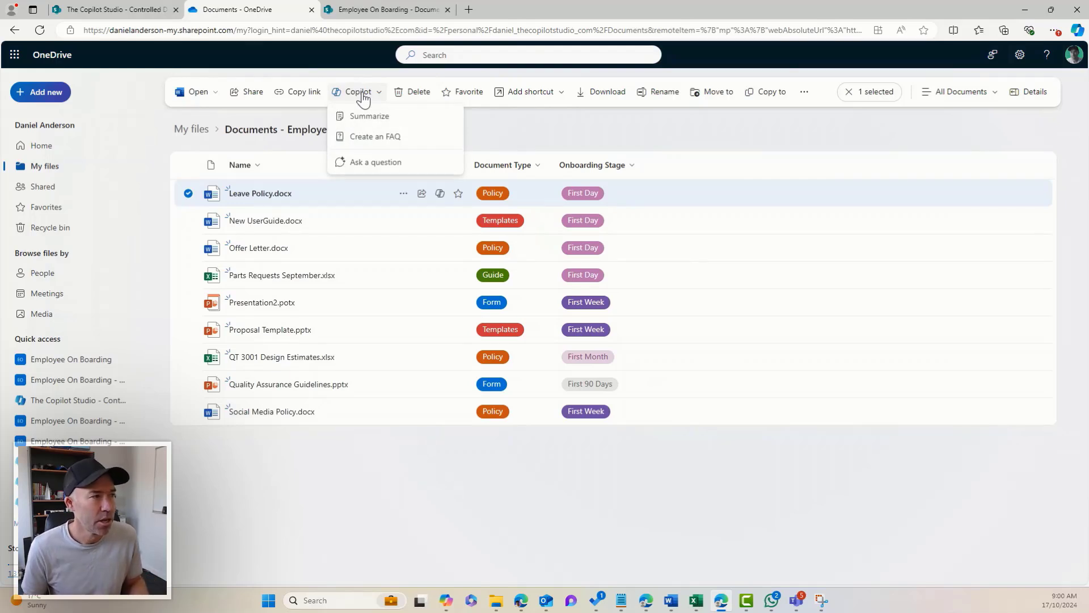
{"action": "left_click", "coordinate": [396, 142]}
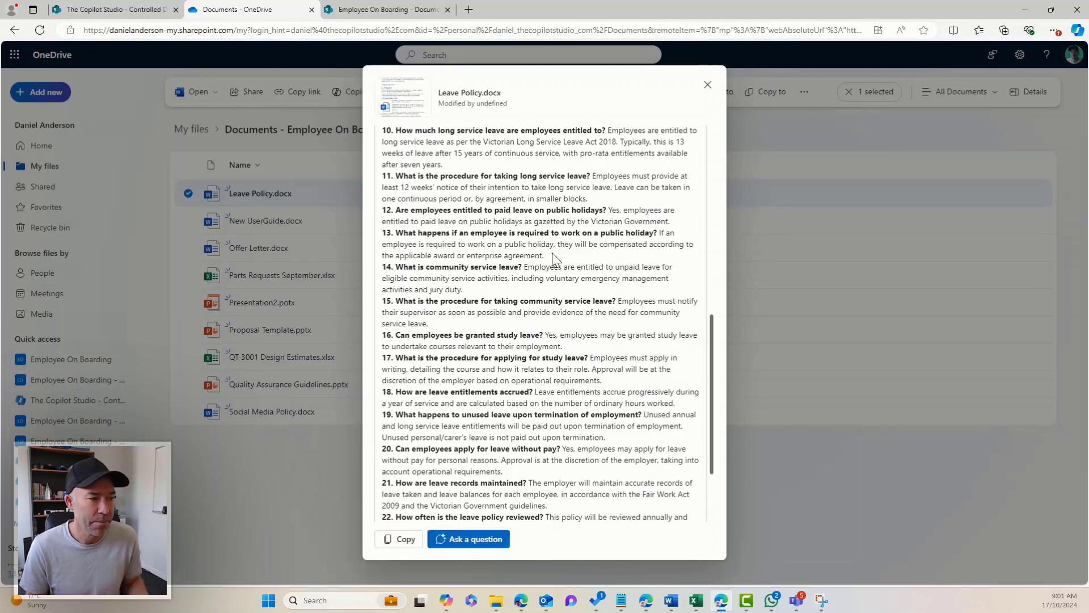
{"action": "left_click", "coordinate": [399, 539]}
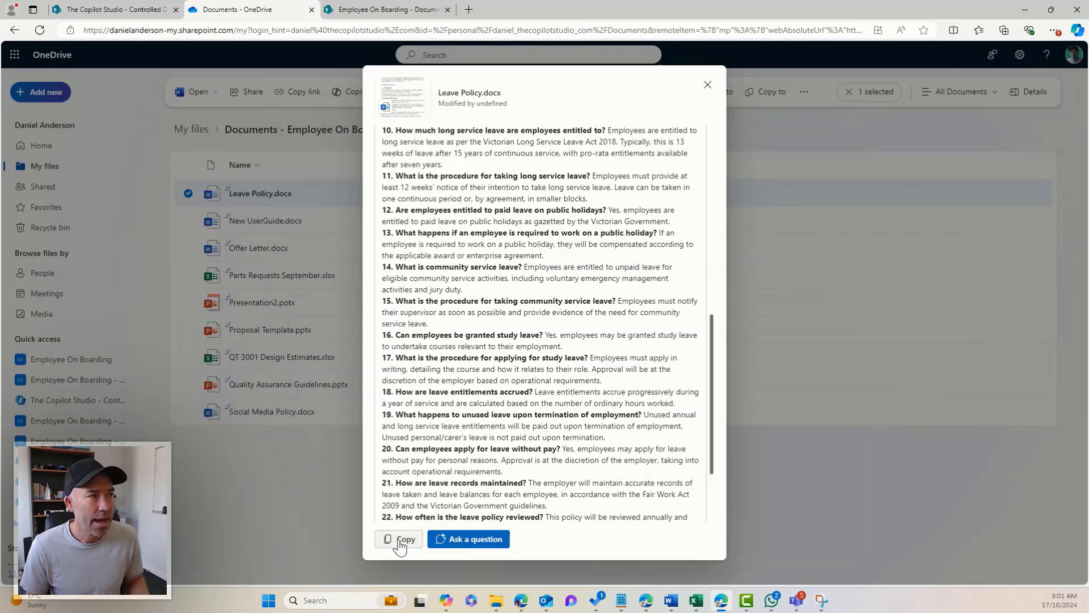
Step: From the Employee On Boarding Home page, create a new page from the Blank template
{"action": "left_click", "coordinate": [368, 11]}
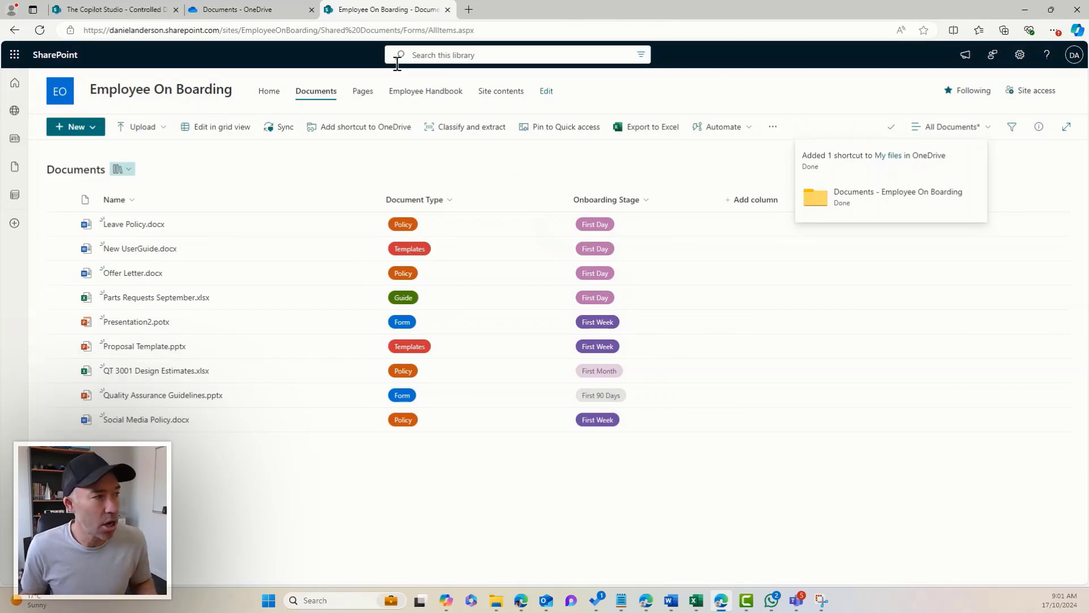
{"action": "left_click", "coordinate": [143, 102]}
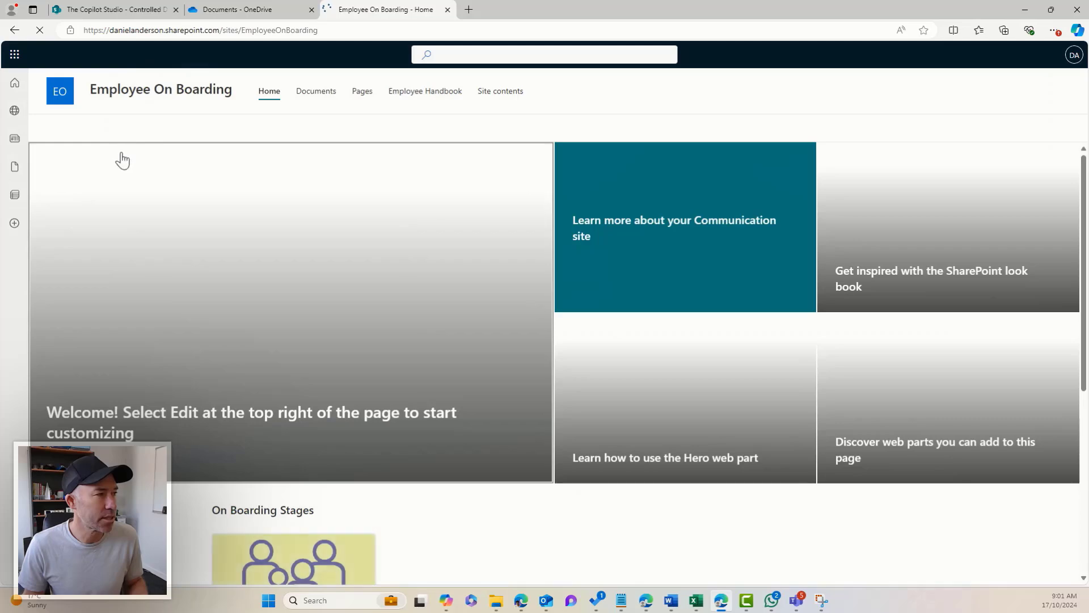
{"action": "left_click", "coordinate": [71, 127]}
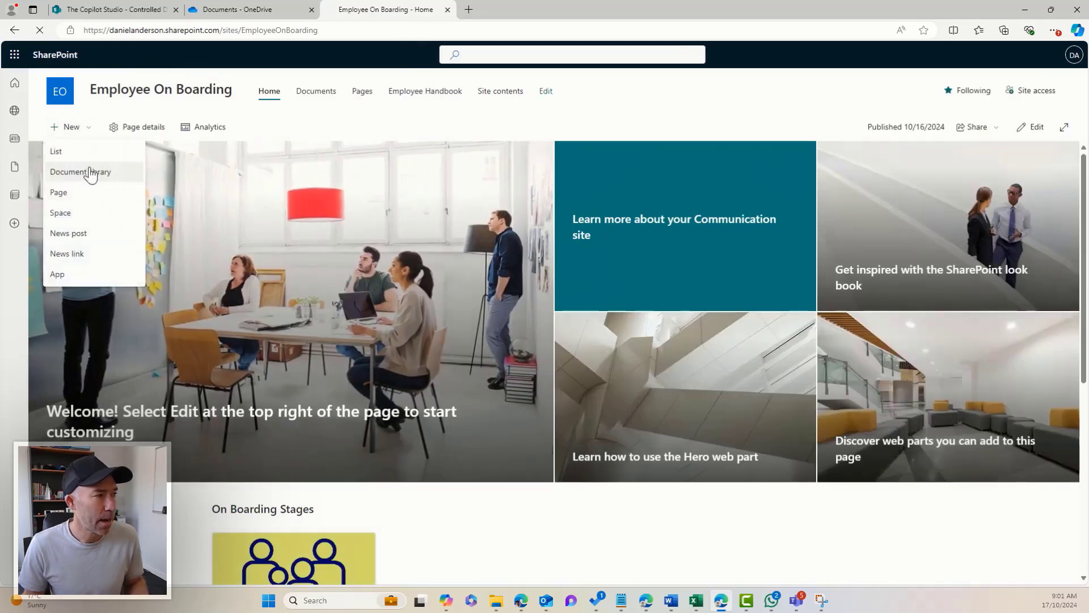
{"action": "left_click", "coordinate": [405, 260]}
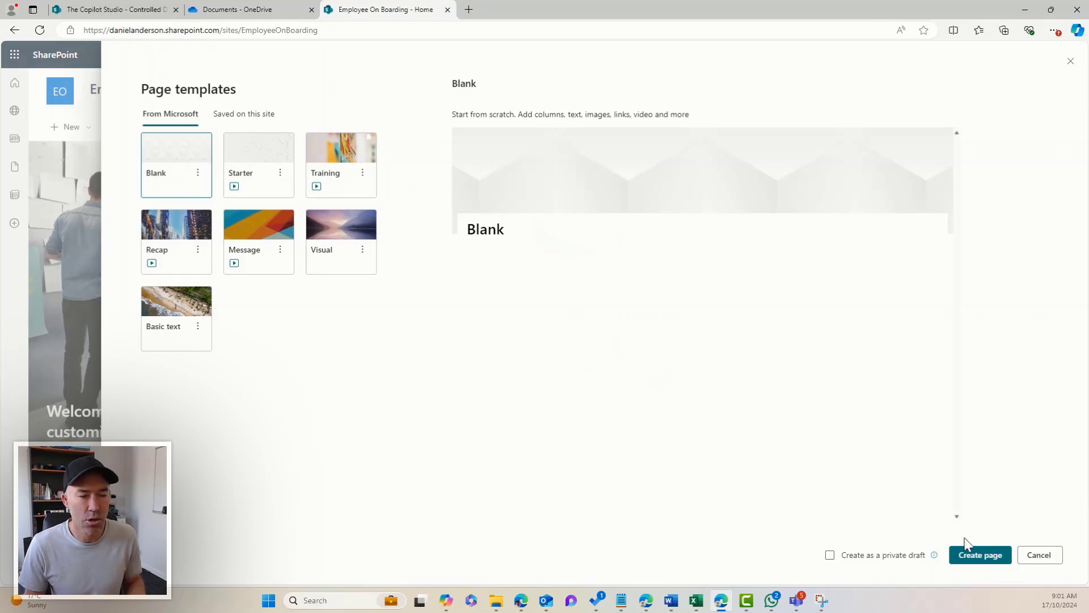
{"action": "left_click", "coordinate": [975, 554]}
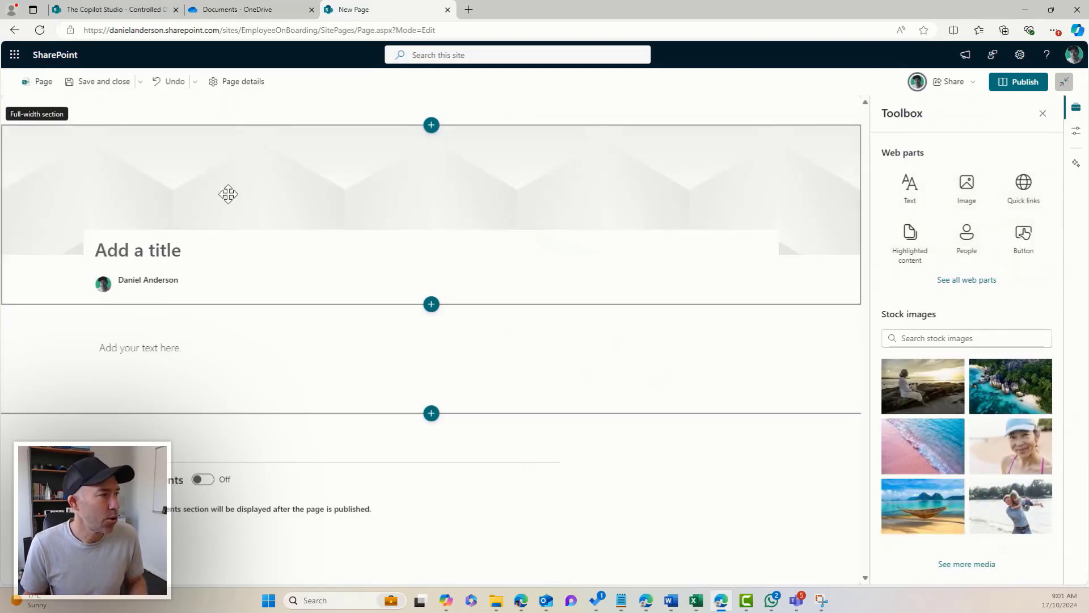
Step: Set the banner to Image and title, title it 'Leave policy FAQ's', and bring up the image picker
{"action": "left_click", "coordinate": [146, 190]}
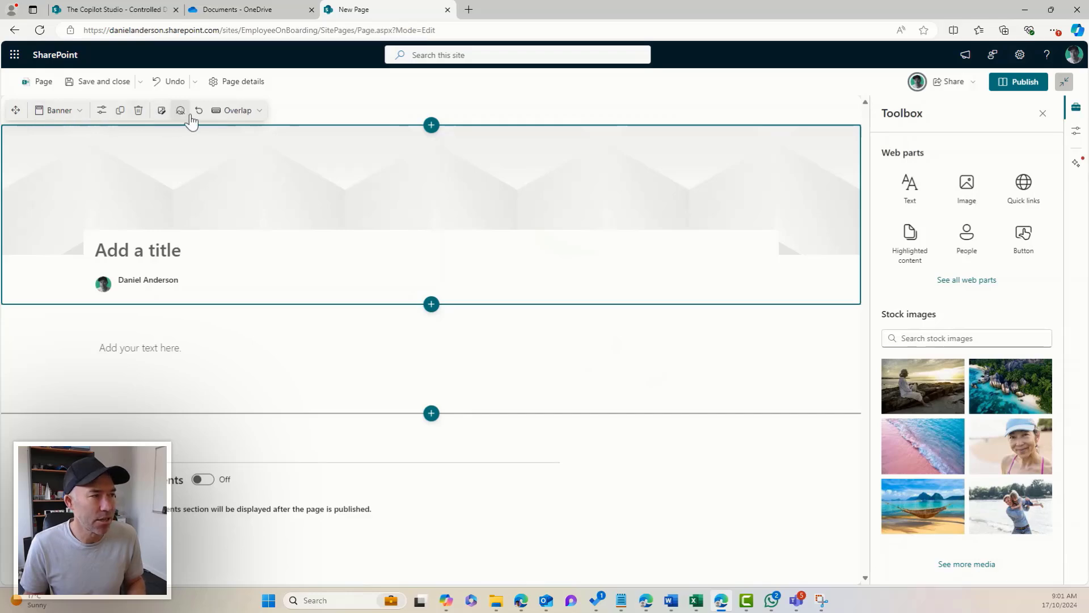
{"action": "left_click", "coordinate": [234, 110]}
{"action": "left_click", "coordinate": [278, 174]}
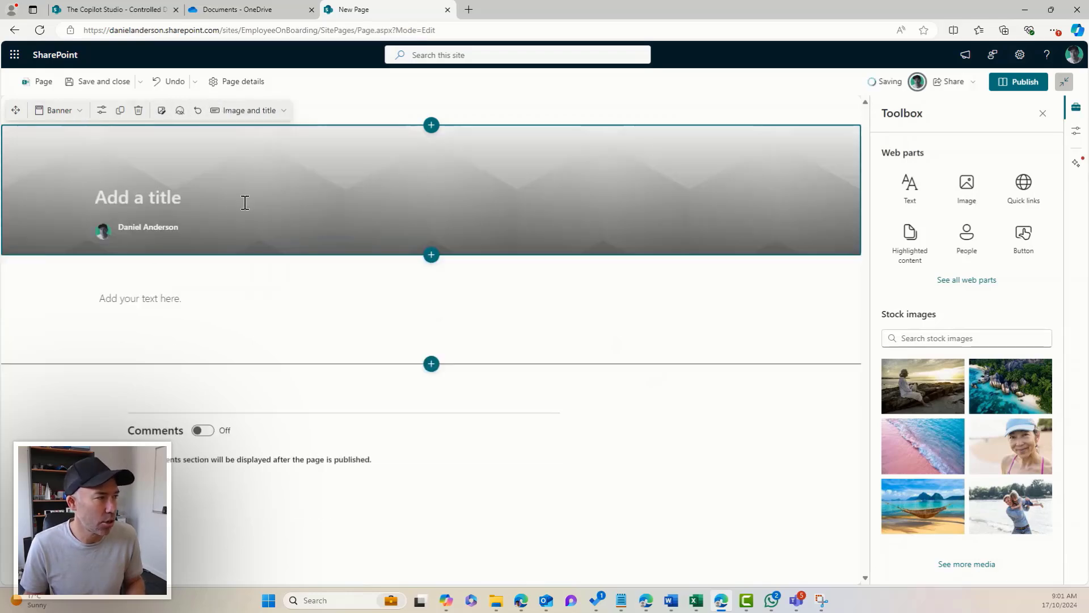
{"action": "type", "text": "Leave policy FAQ's"}
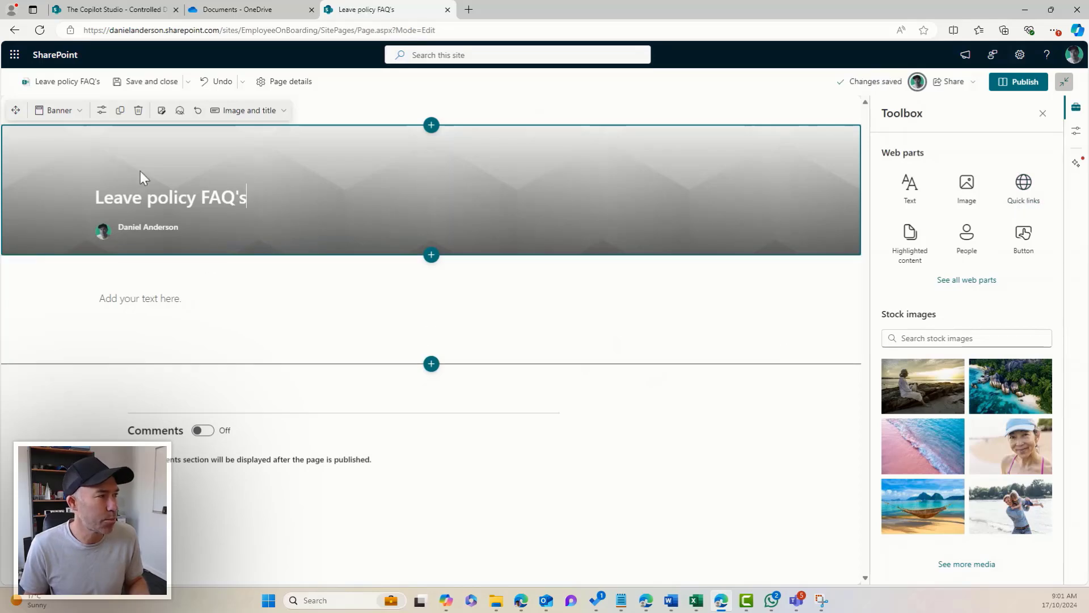
{"action": "left_click", "coordinate": [180, 110]}
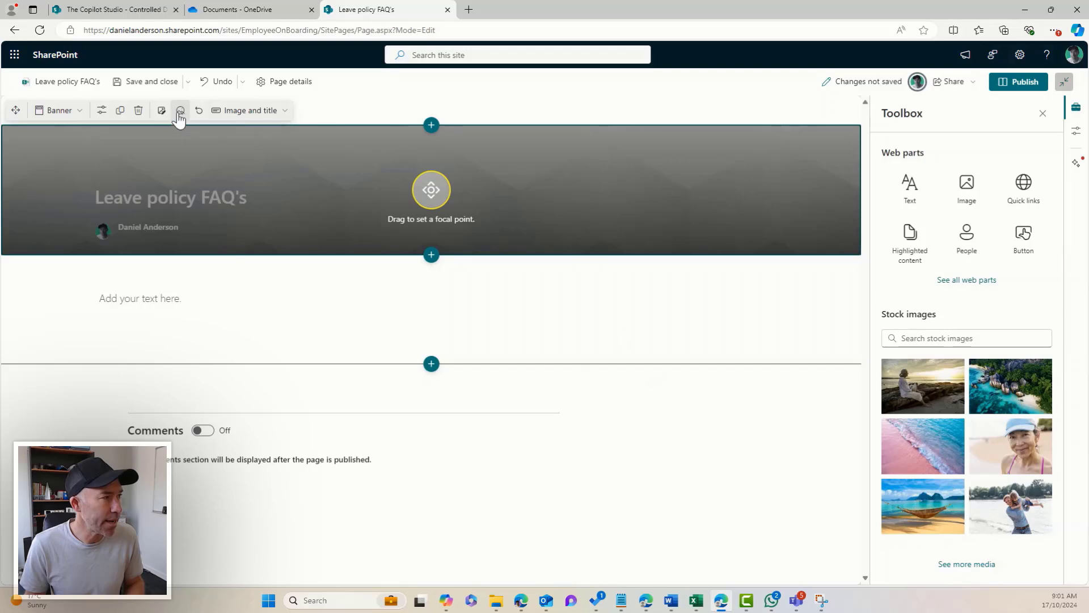
{"action": "left_click", "coordinate": [162, 110]}
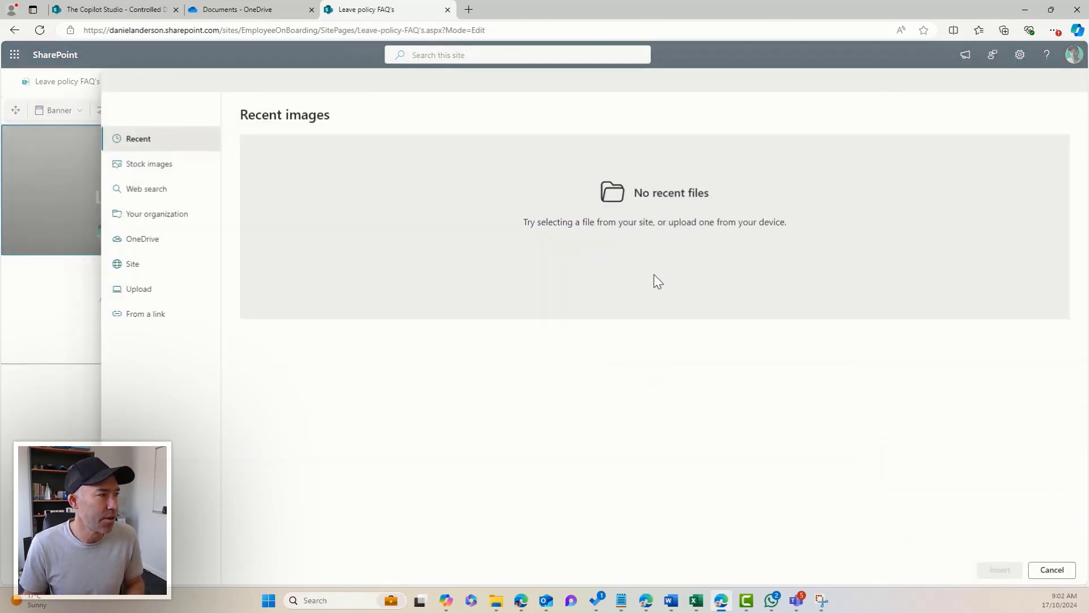
Step: Insert the 'beach holiday' stock photo of Santa in a deckchair, reframed to show the whole chair
{"action": "left_click", "coordinate": [209, 169]}
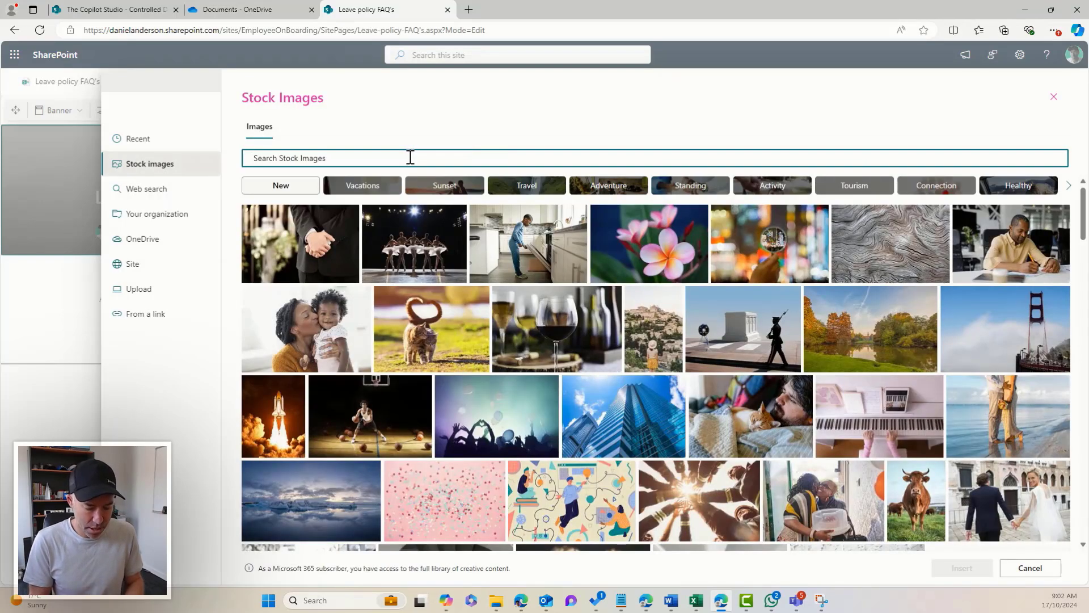
{"action": "type", "text": "beach holiday"}
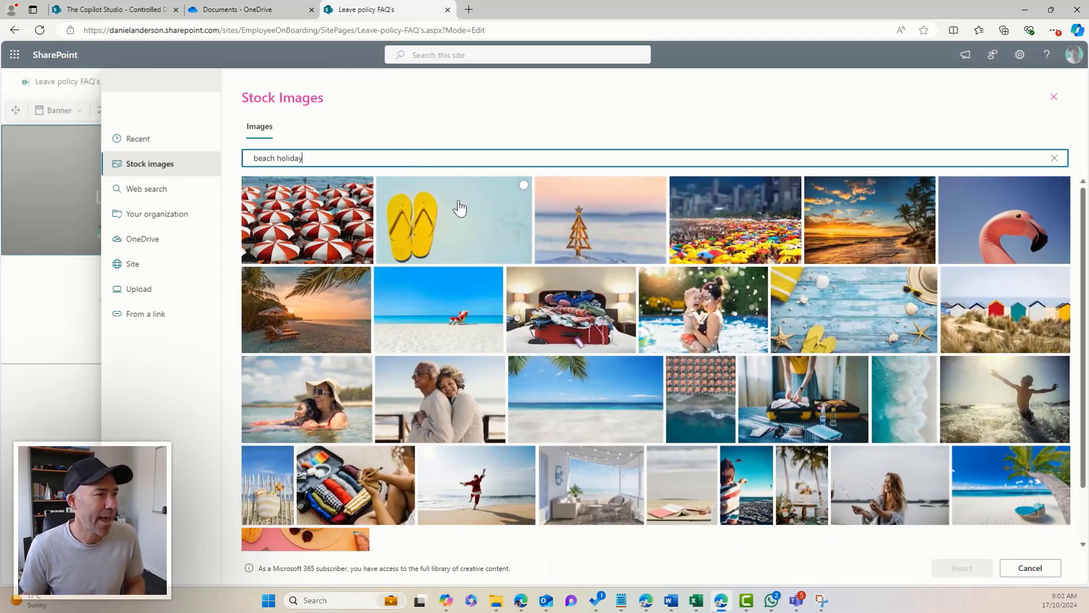
{"action": "left_click", "coordinate": [410, 340]}
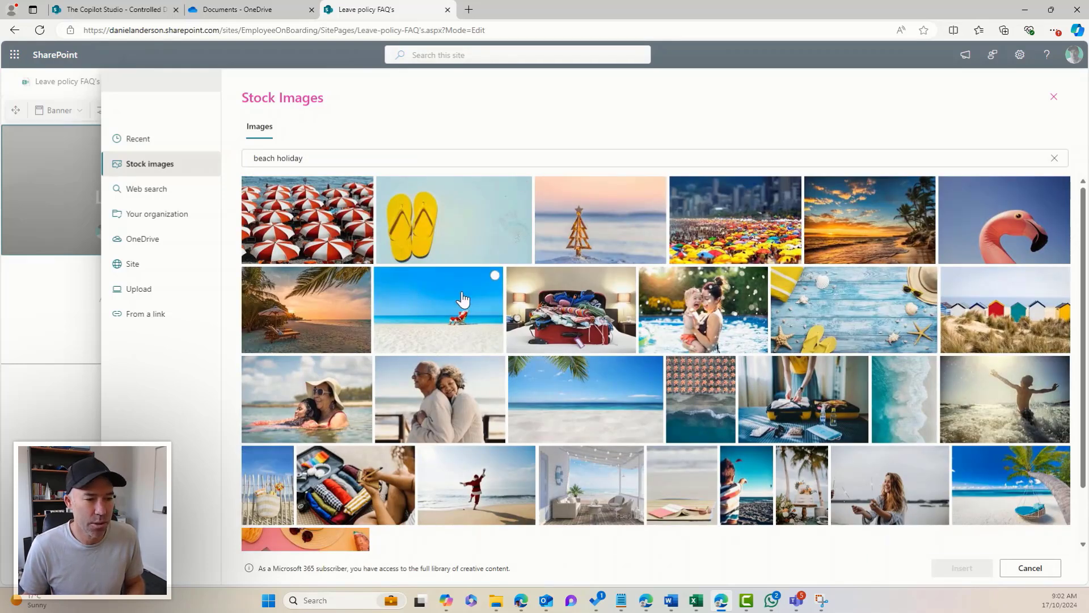
{"action": "left_click", "coordinate": [963, 568]}
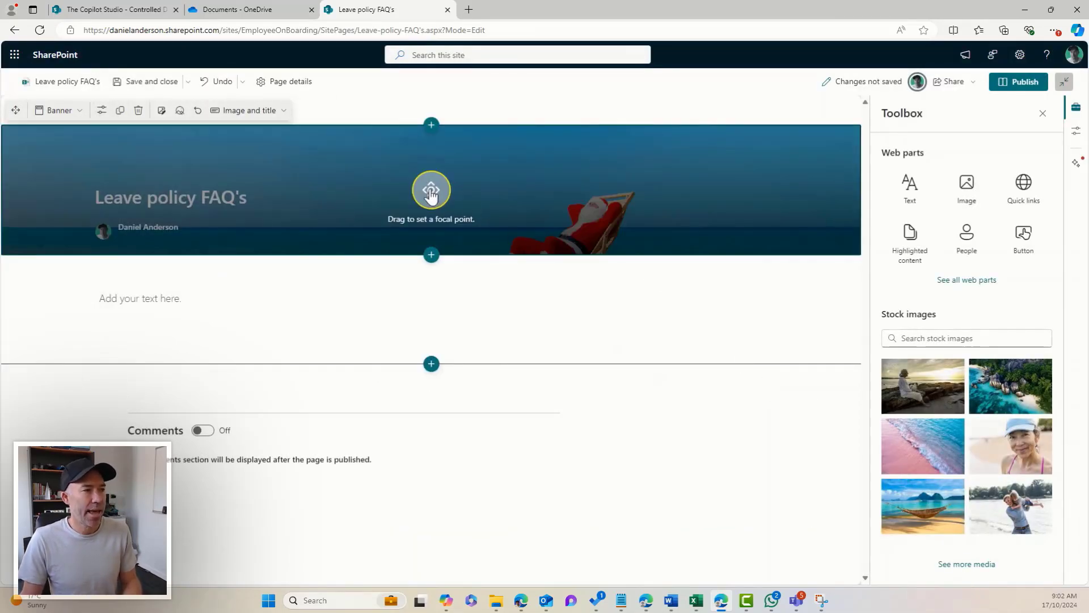
{"action": "left_click_drag", "start_coordinate": [431, 194], "coordinate": [430, 205]}
Step: Delete the empty Text web part and turn on 'Make this section collapsible' for the section
{"action": "left_click", "coordinate": [253, 294]}
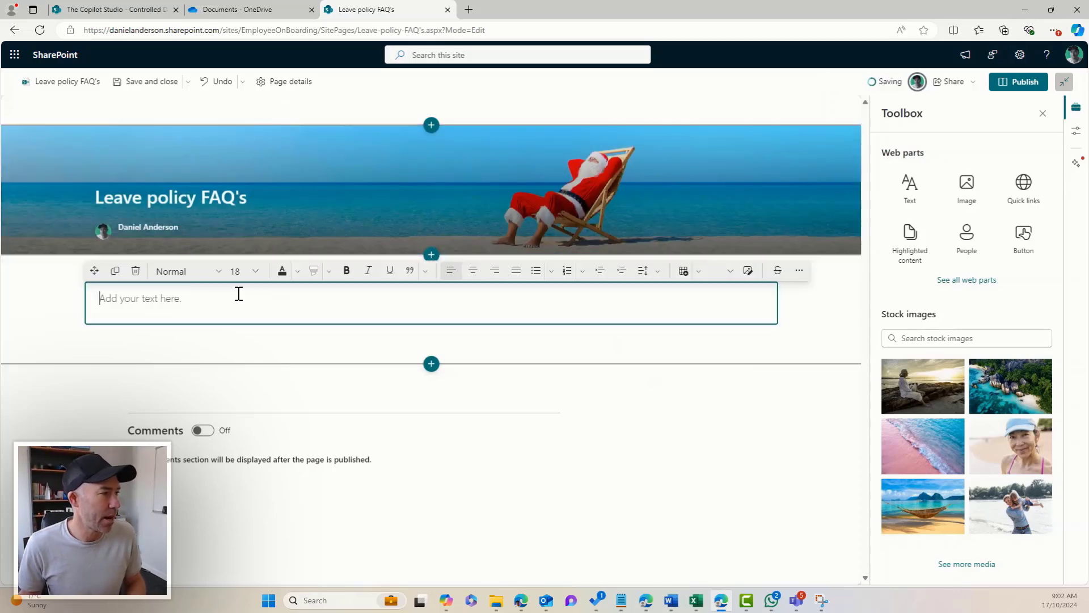
{"action": "left_click", "coordinate": [136, 270]}
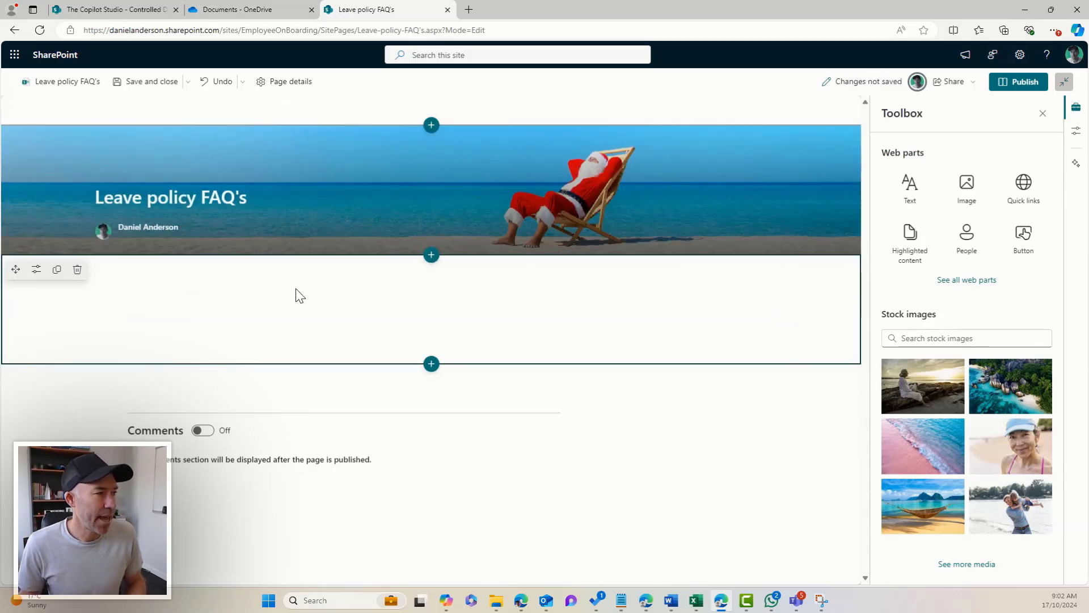
{"action": "left_click", "coordinate": [37, 270]}
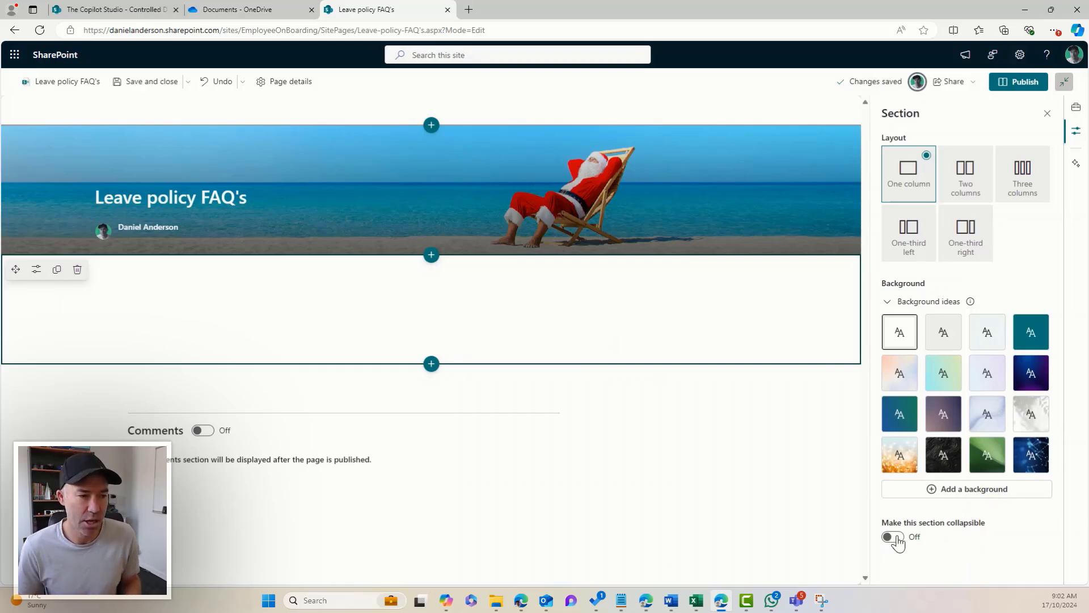
{"action": "left_click", "coordinate": [893, 537]}
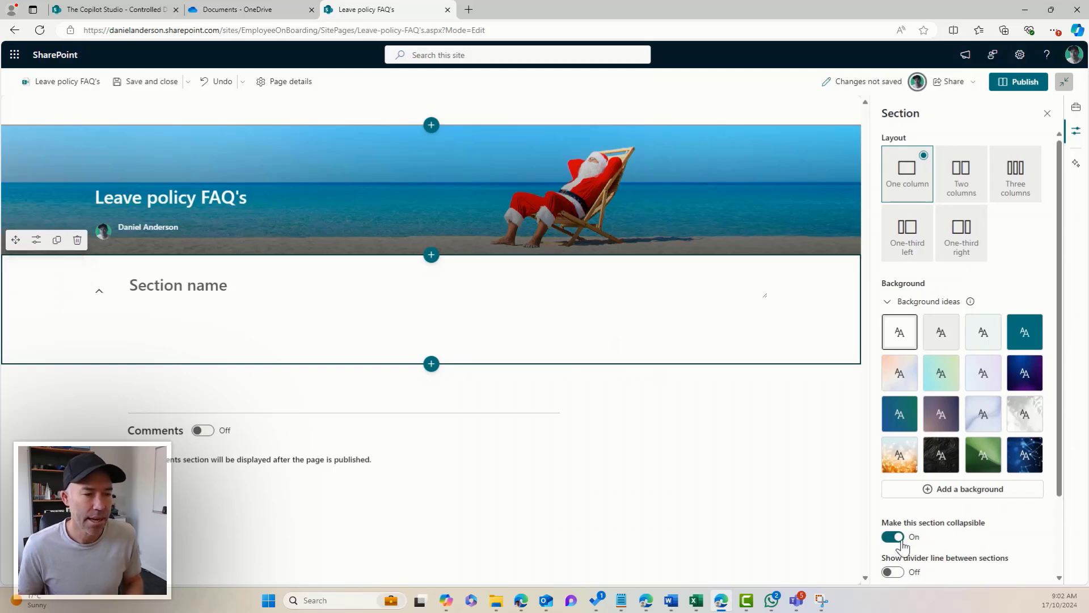
{"action": "left_click", "coordinate": [163, 285]}
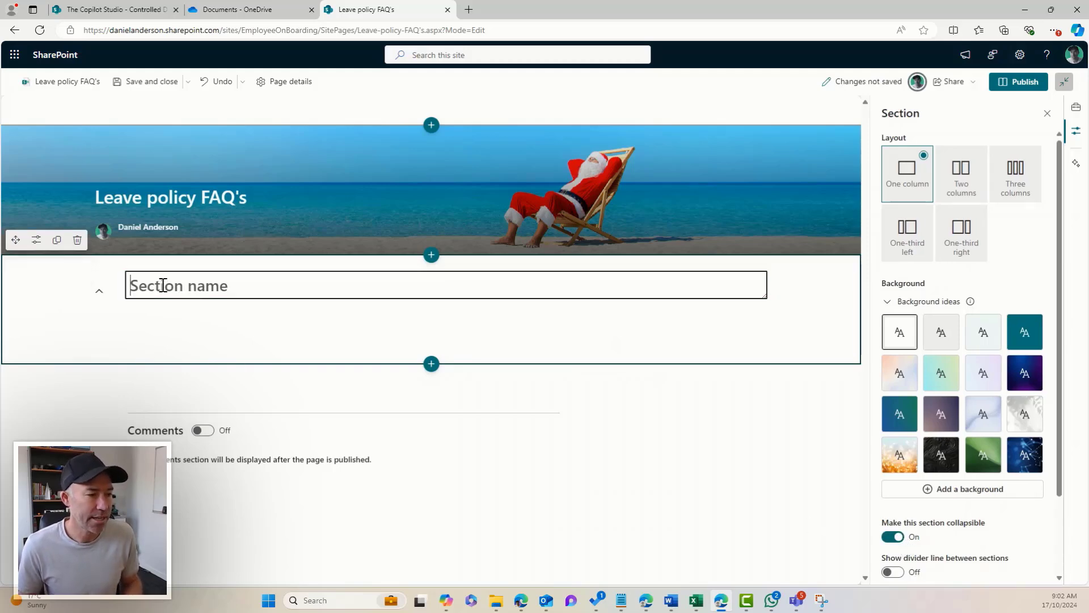
Step: Paste the Copilot FAQ text into Notepad, minimize it, and return to the Leave policy FAQ's page
{"action": "left_click", "coordinate": [207, 10]}
{"action": "scroll", "coordinate": [399, 136], "scroll_direction": "up", "scroll_amount": 10}
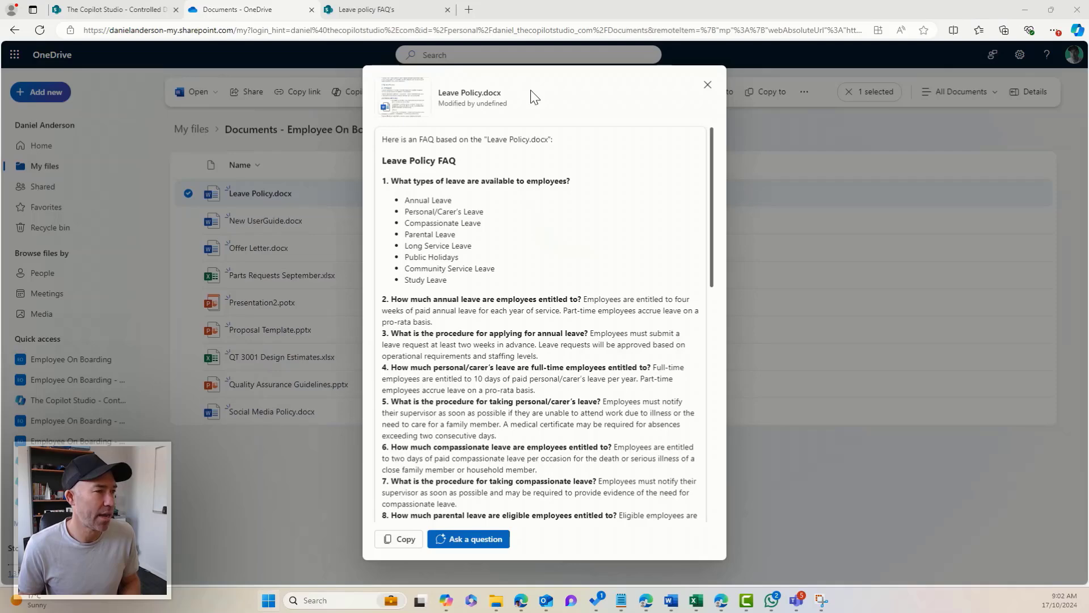
{"action": "left_click_drag", "start_coordinate": [1078, 132], "coordinate": [798, 129]}
{"action": "key", "text": "ctrl+v"}
{"action": "scroll", "coordinate": [793, 164], "scroll_direction": "up", "scroll_amount": 10}
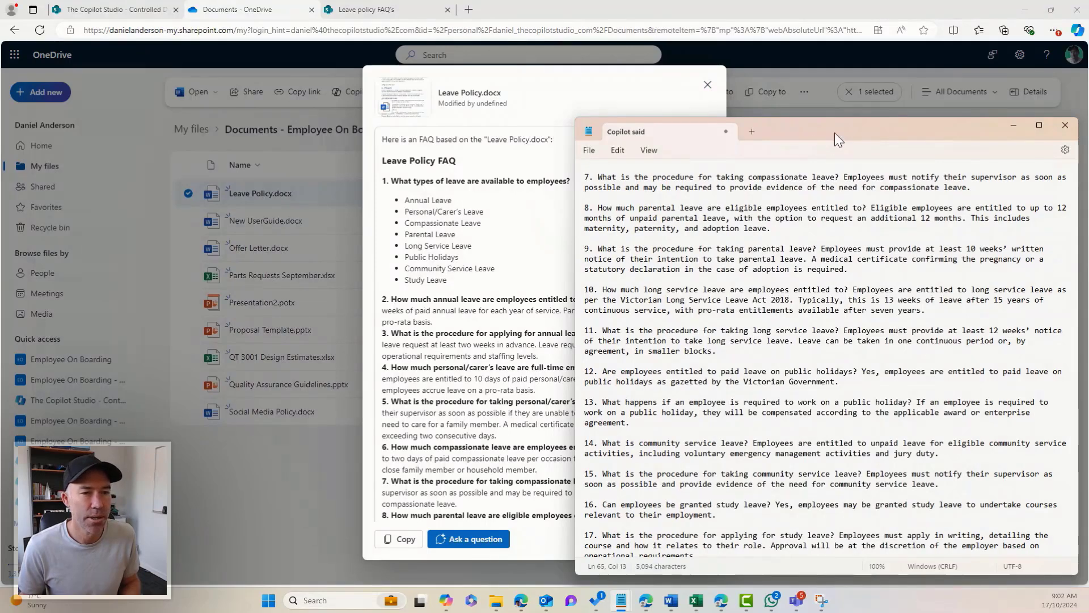
{"action": "left_click_drag", "start_coordinate": [836, 133], "coordinate": [1088, 132]}
{"action": "key", "text": "super+Down"}
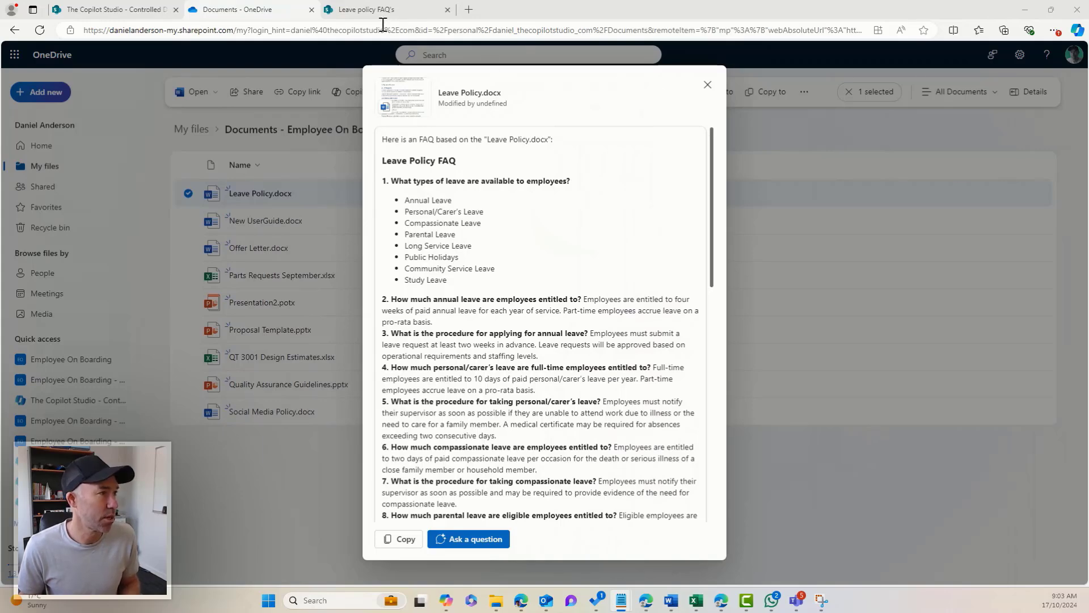
{"action": "left_click", "coordinate": [347, 9]}
Step: Name the section 'What types of leave are available to employees?' and add a Text web part under it
{"action": "left_click", "coordinate": [265, 287]}
{"action": "type", "text": "What types of leave are available to employees?"}
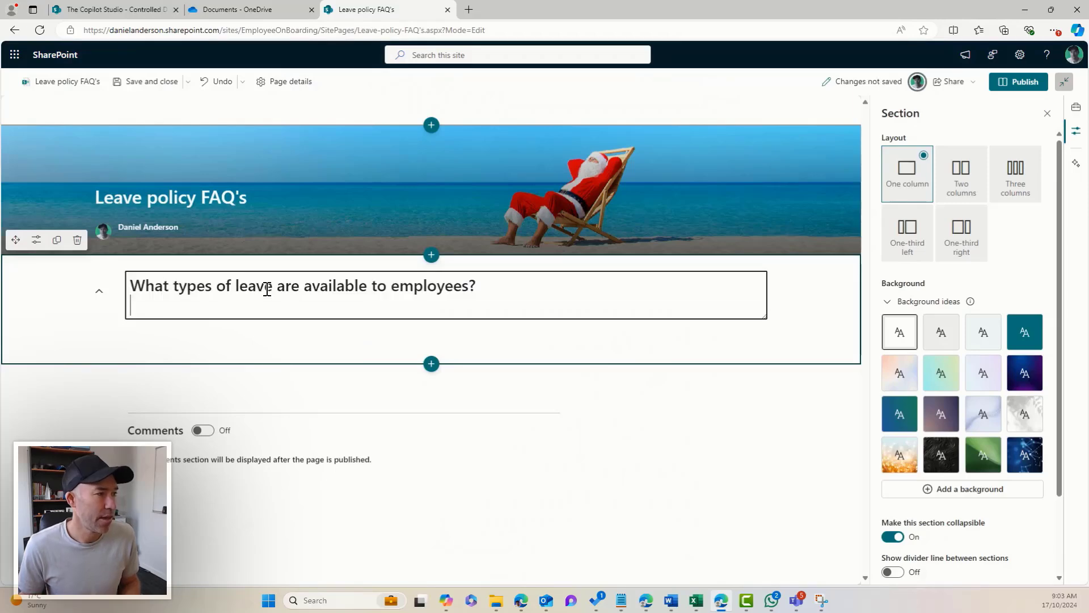
{"action": "key", "text": "BackSpace"}
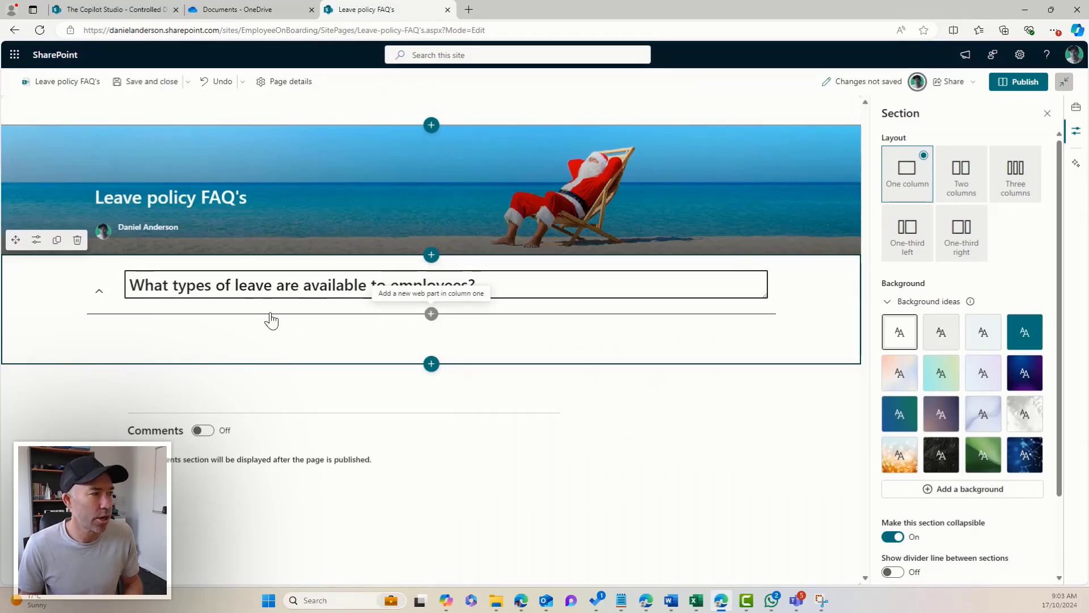
{"action": "left_click", "coordinate": [271, 313]}
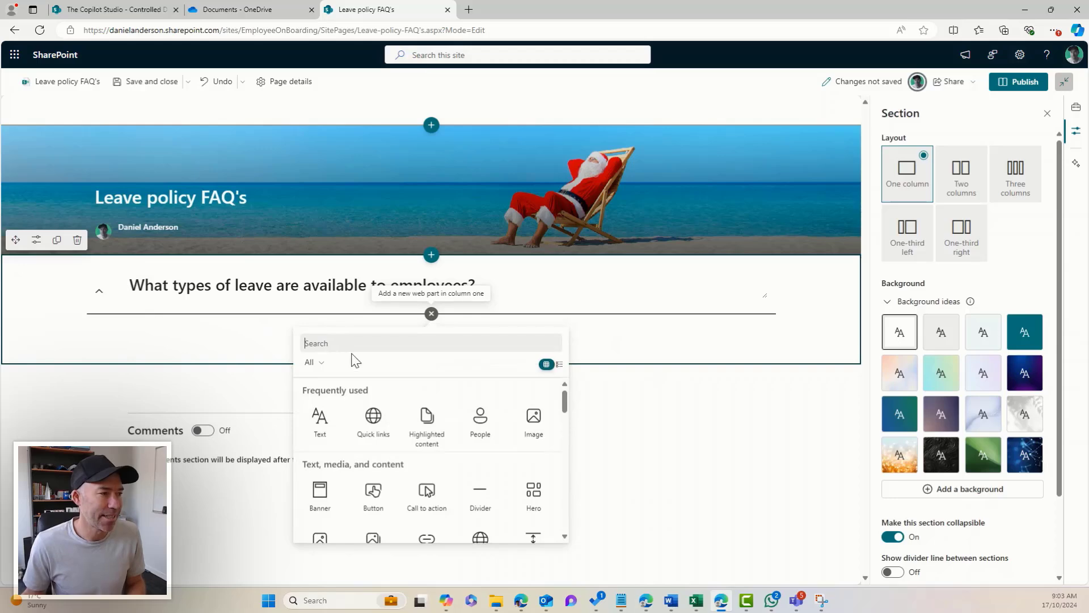
{"action": "left_click", "coordinate": [322, 421]}
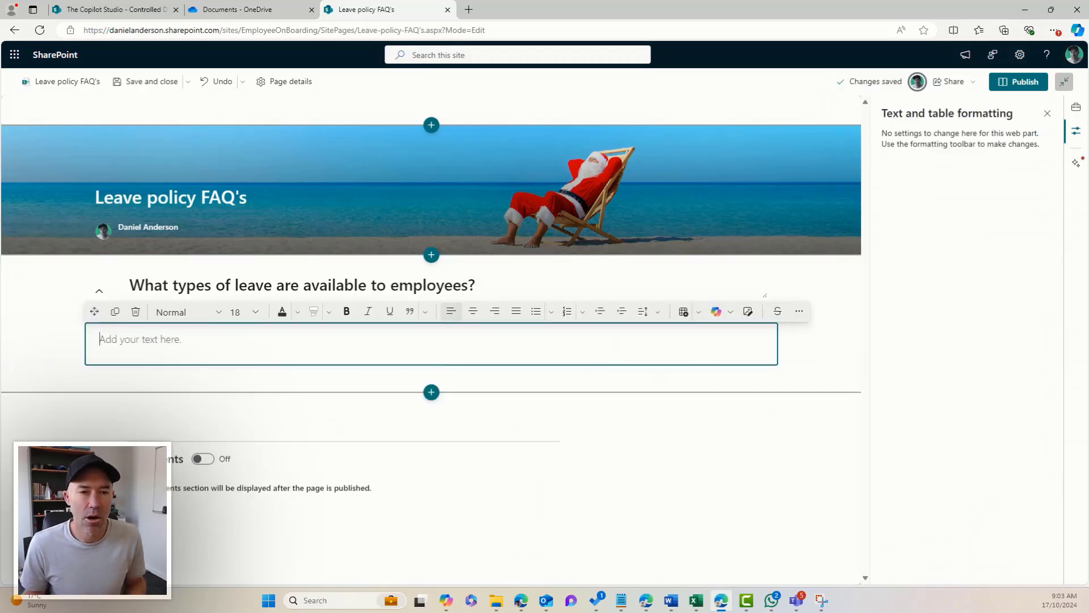
Step: Paste the eight leave types into the text block and format them as a bulleted list
{"action": "key", "text": "alt+Tab"}
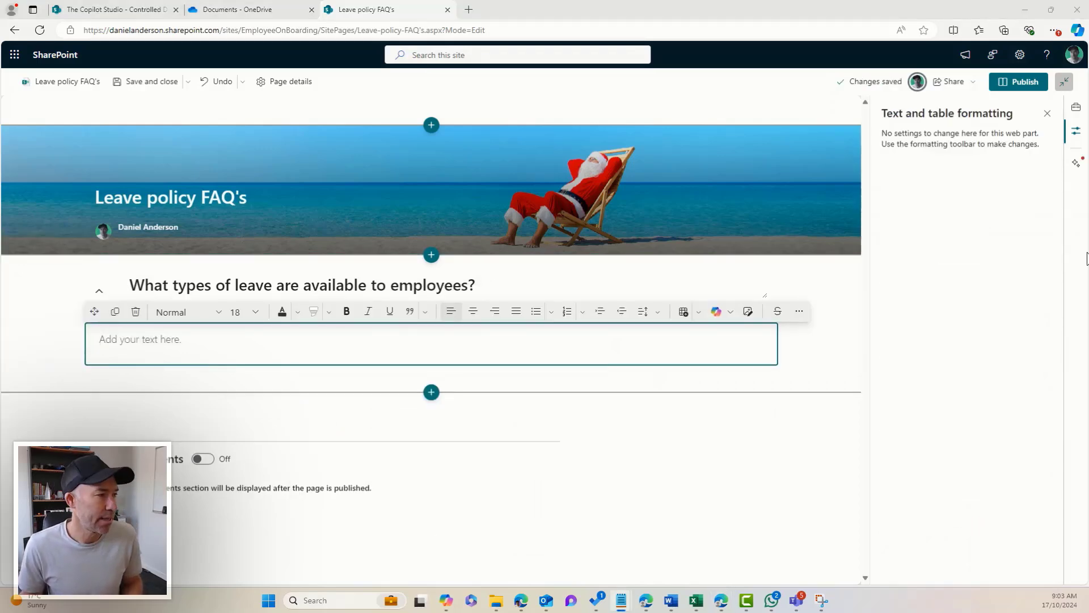
{"action": "left_click", "coordinate": [261, 352]}
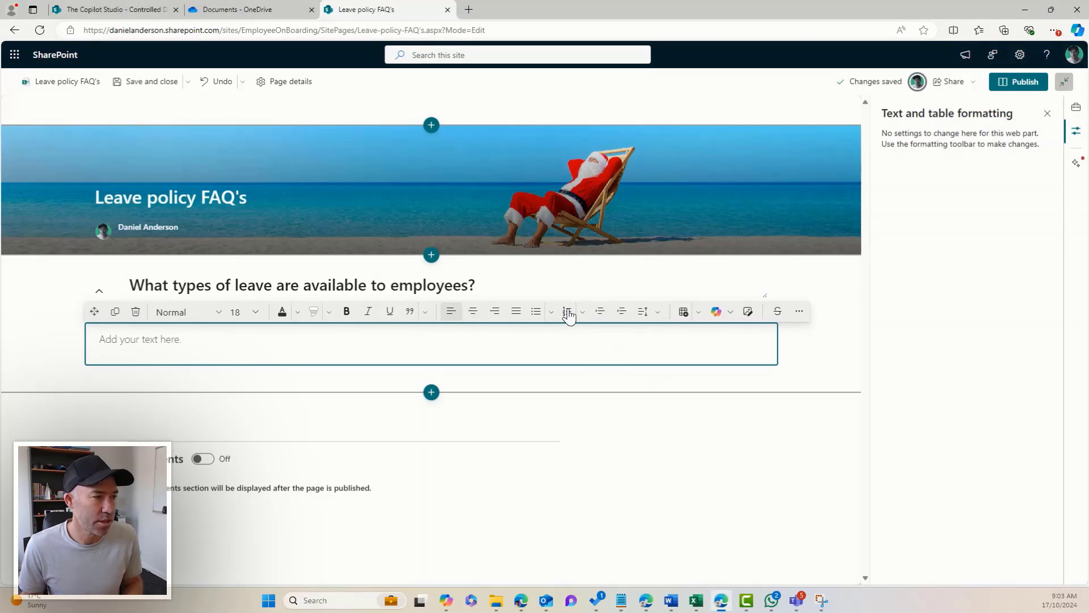
{"action": "left_click", "coordinate": [536, 312]}
{"action": "type", "text": "Annual Leave Personal/Carer’s Leave Compassionate Leave Parental Leave Long Service Leave Public Holidays Community Service Leave Study Leave"}
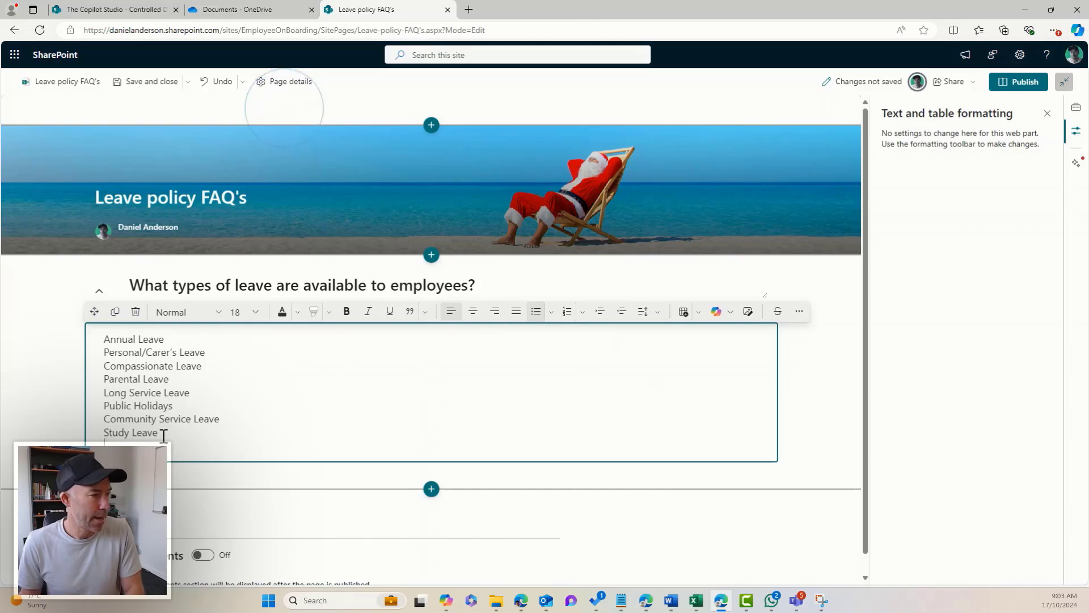
{"action": "key", "text": "BackSpace"}
{"action": "left_click_drag", "start_coordinate": [169, 433], "coordinate": [104, 339]}
{"action": "left_click", "coordinate": [530, 316]}
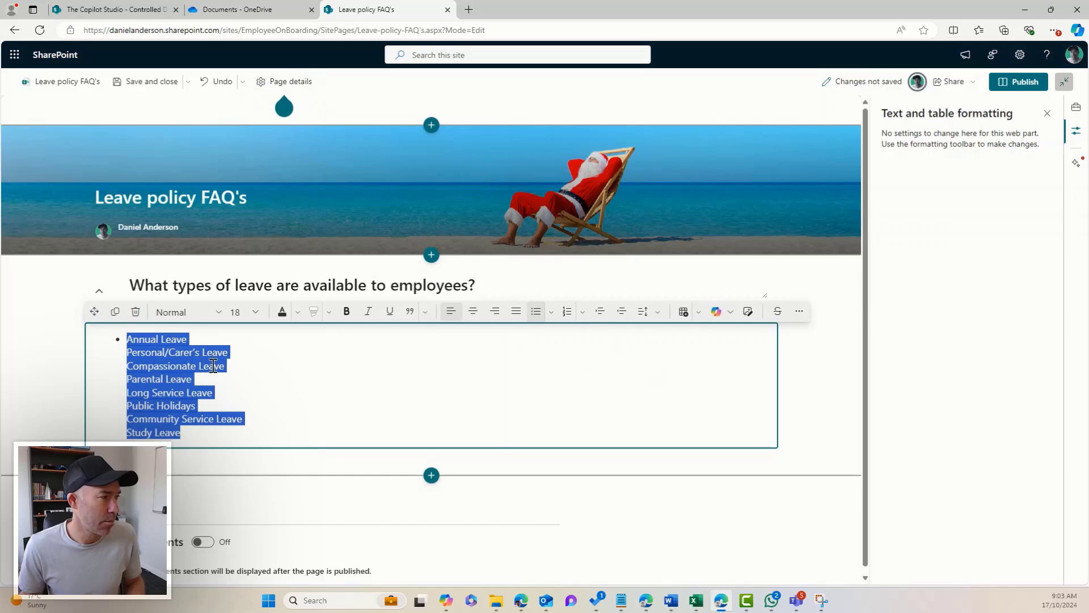
Step: Split each leave type, from Personal/Carer's Leave to Study Leave, onto its own bullet
{"action": "left_click", "coordinate": [144, 352]}
{"action": "key", "text": "BackSpace"}
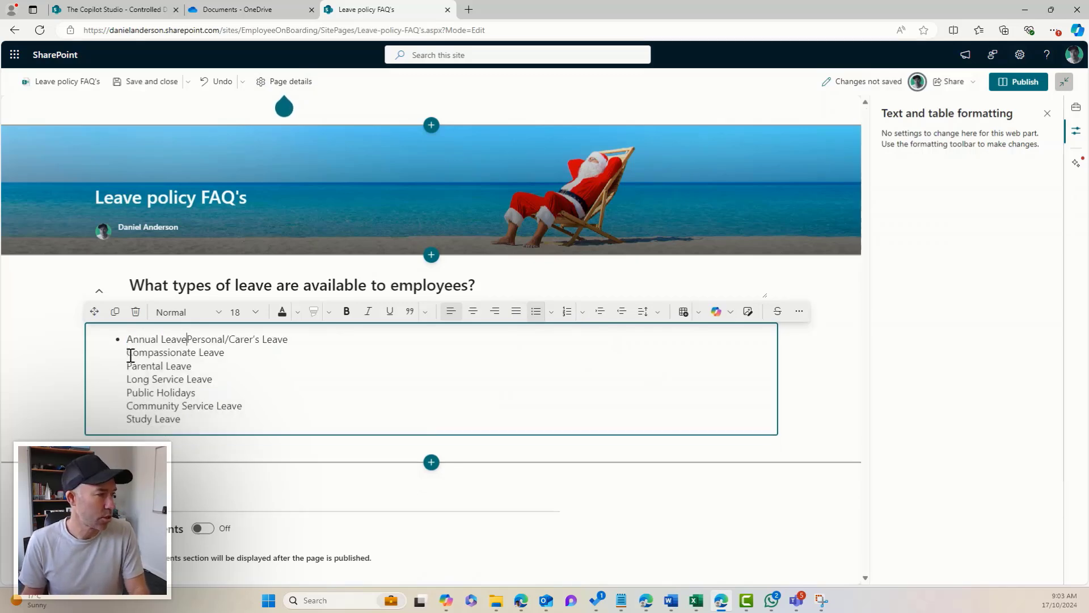
{"action": "key", "text": "Return"}
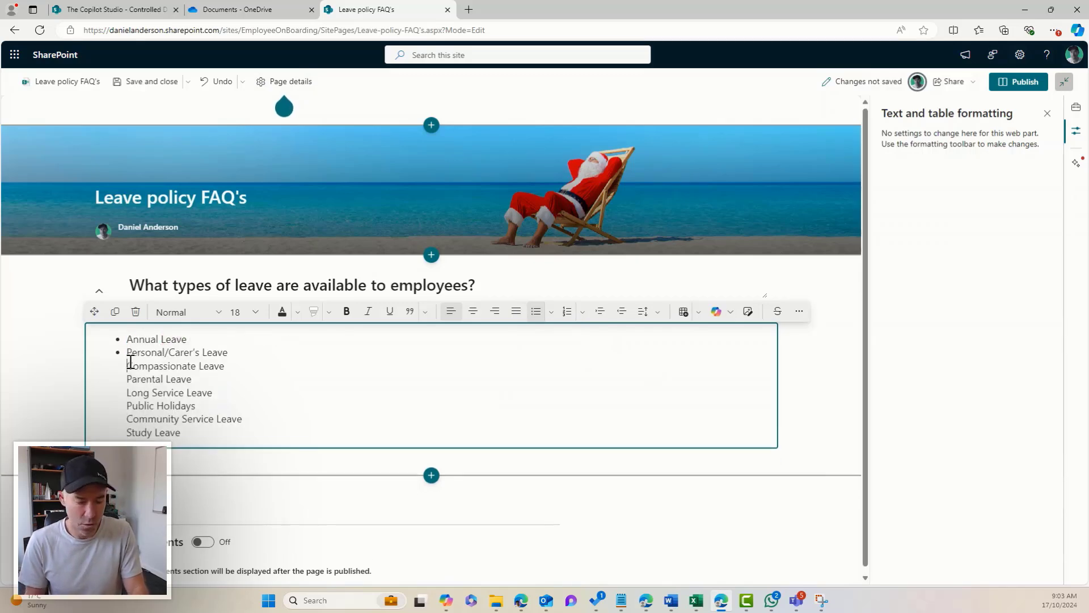
{"action": "left_click", "coordinate": [131, 364]}
{"action": "key", "text": "BackSpace"}
{"action": "key", "text": "Return"}
{"action": "left_click", "coordinate": [126, 377]}
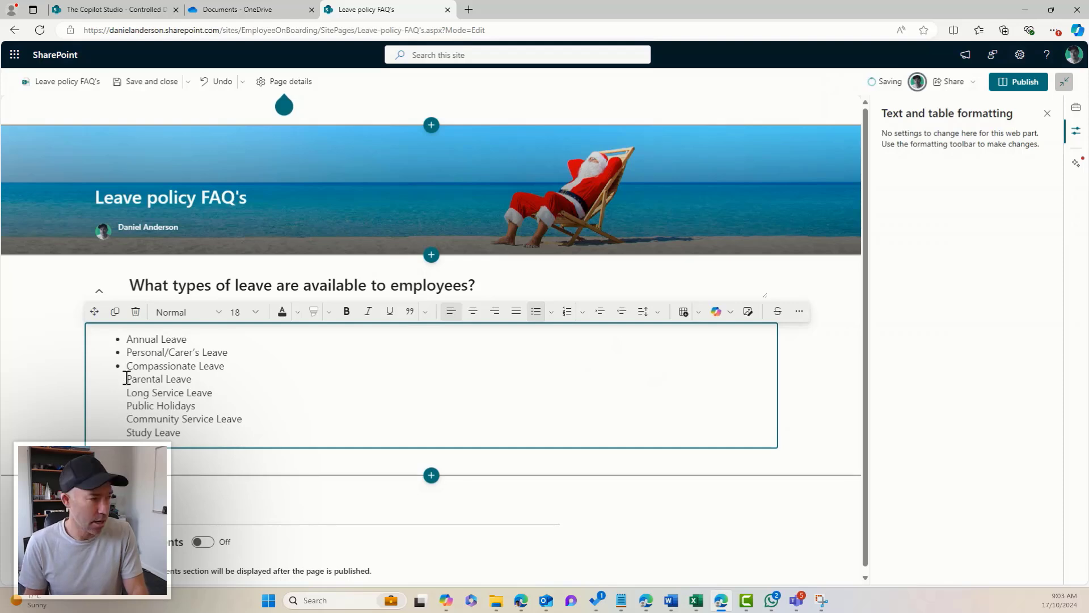
{"action": "key", "text": "BackSpace"}
{"action": "key", "text": "Return"}
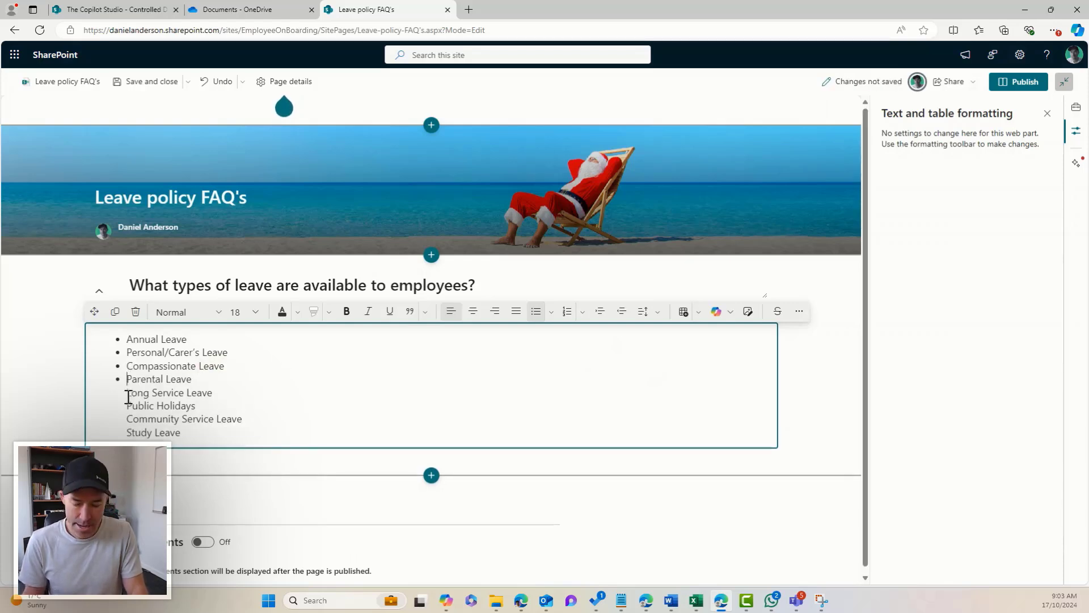
{"action": "left_click", "coordinate": [127, 397]}
{"action": "key", "text": "BackSpace"}
{"action": "key", "text": "Return"}
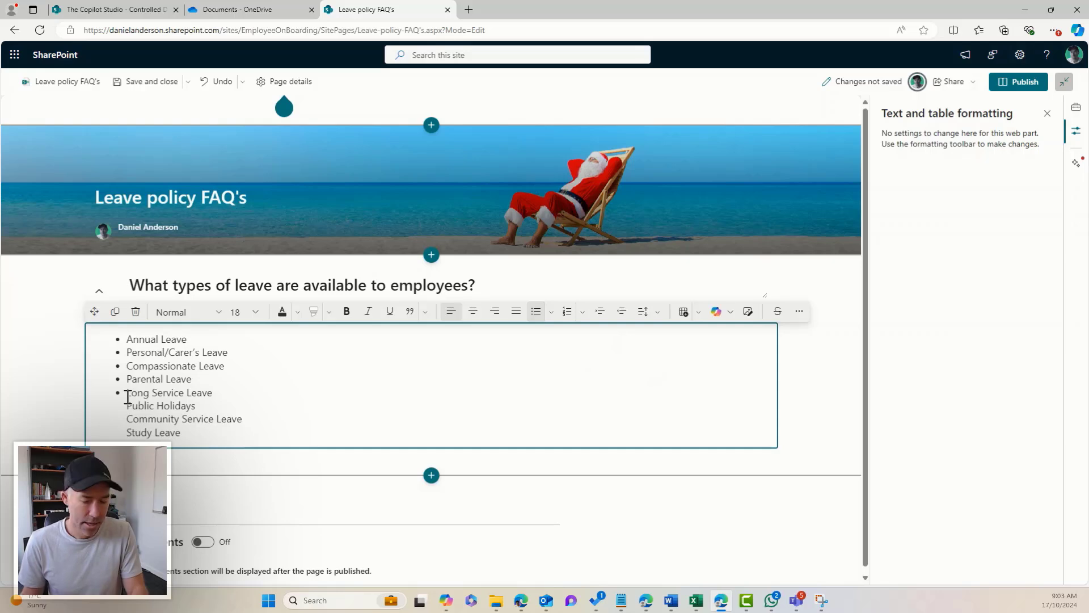
{"action": "left_click", "coordinate": [127, 405]}
{"action": "key", "text": "BackSpace"}
{"action": "key", "text": "Return"}
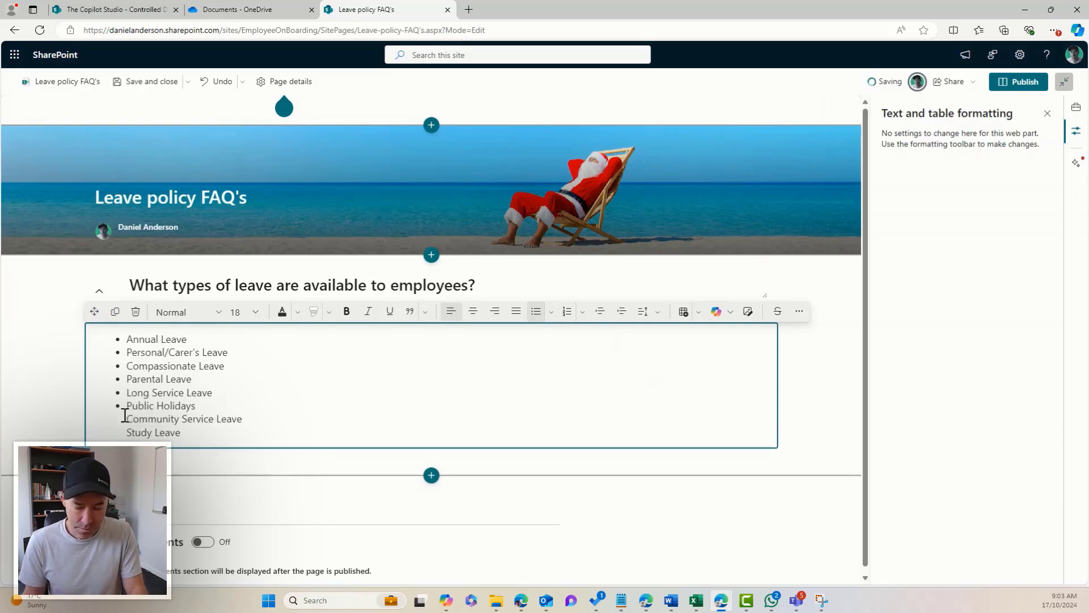
{"action": "left_click", "coordinate": [129, 418]}
{"action": "key", "text": "BackSpace"}
{"action": "key", "text": "Return"}
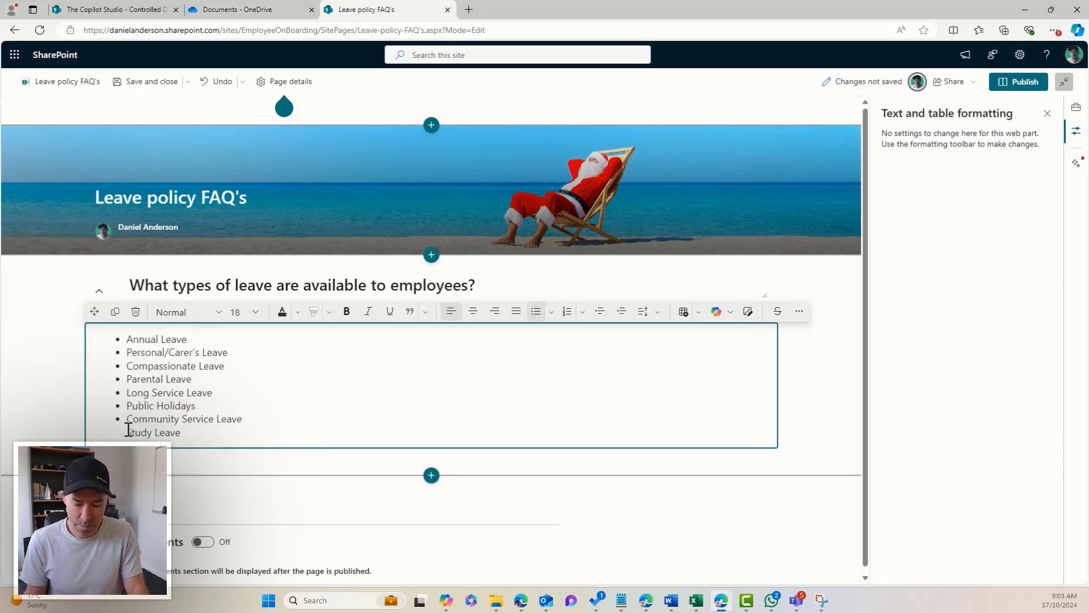
{"action": "left_click", "coordinate": [128, 432]}
{"action": "key", "text": "BackSpace"}
{"action": "key", "text": "Return"}
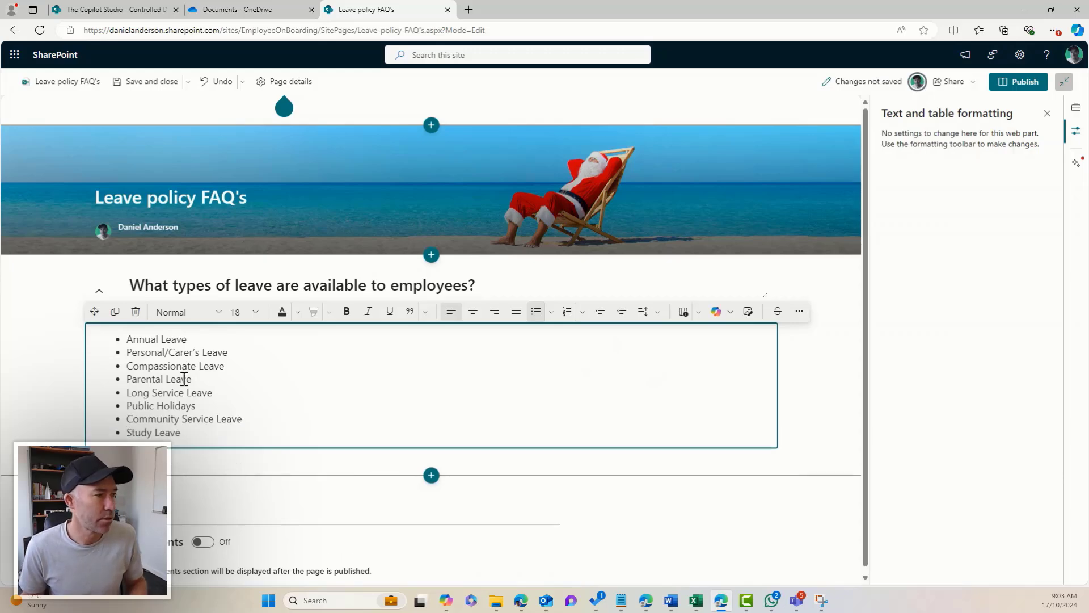
Step: Set the FAQ section's default display to Collapsed
{"action": "left_click", "coordinate": [57, 285]}
{"action": "scroll", "coordinate": [964, 432], "scroll_direction": "down", "scroll_amount": 2}
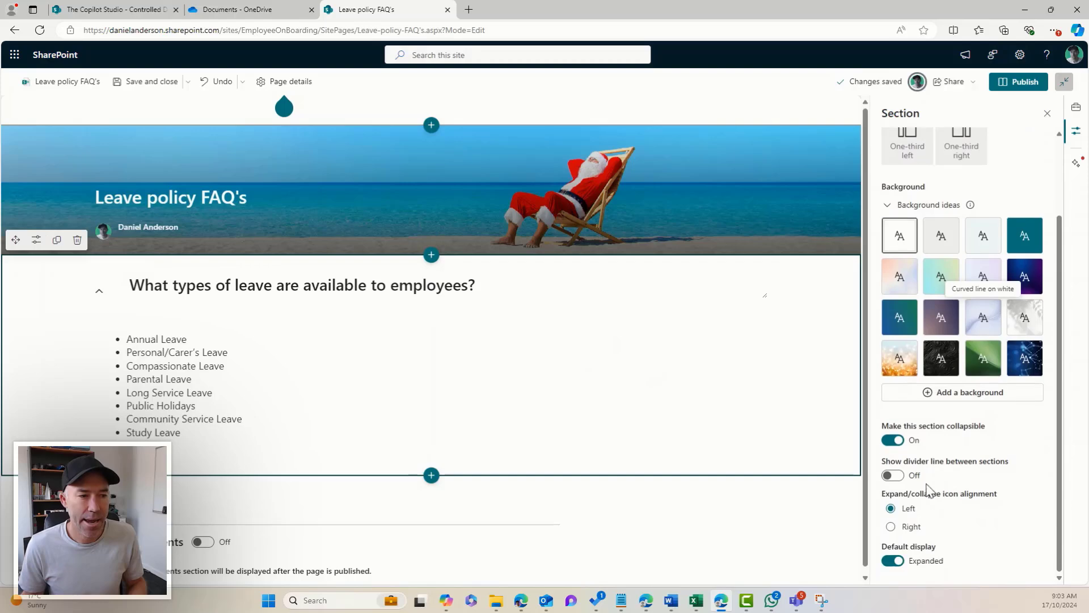
{"action": "left_click", "coordinate": [893, 561]}
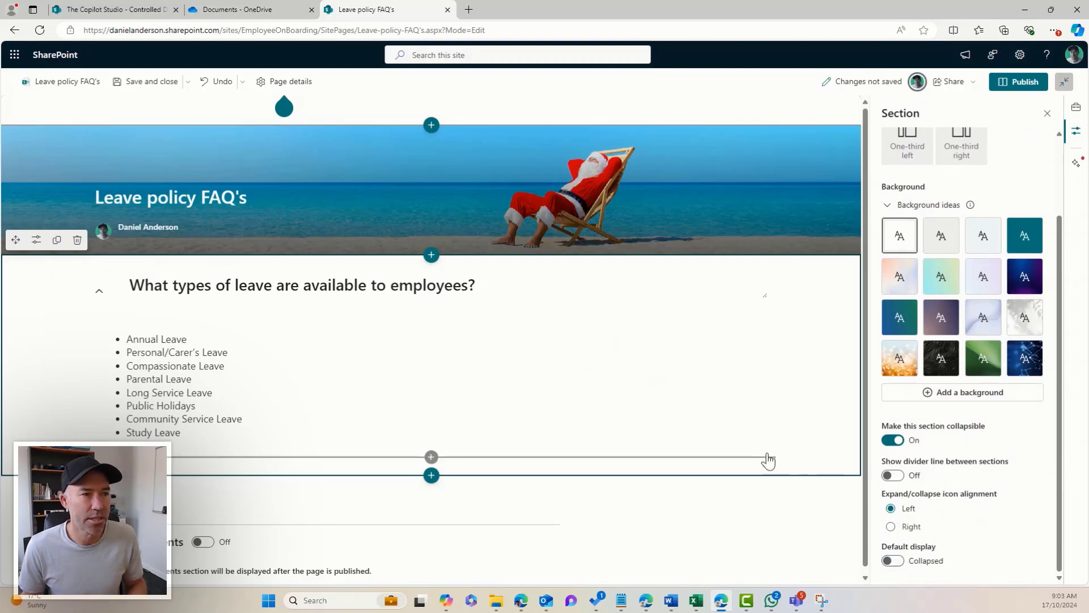
Step: Publish the page, test collapsing the leave types question, and return to editing
{"action": "left_click", "coordinate": [1019, 82]}
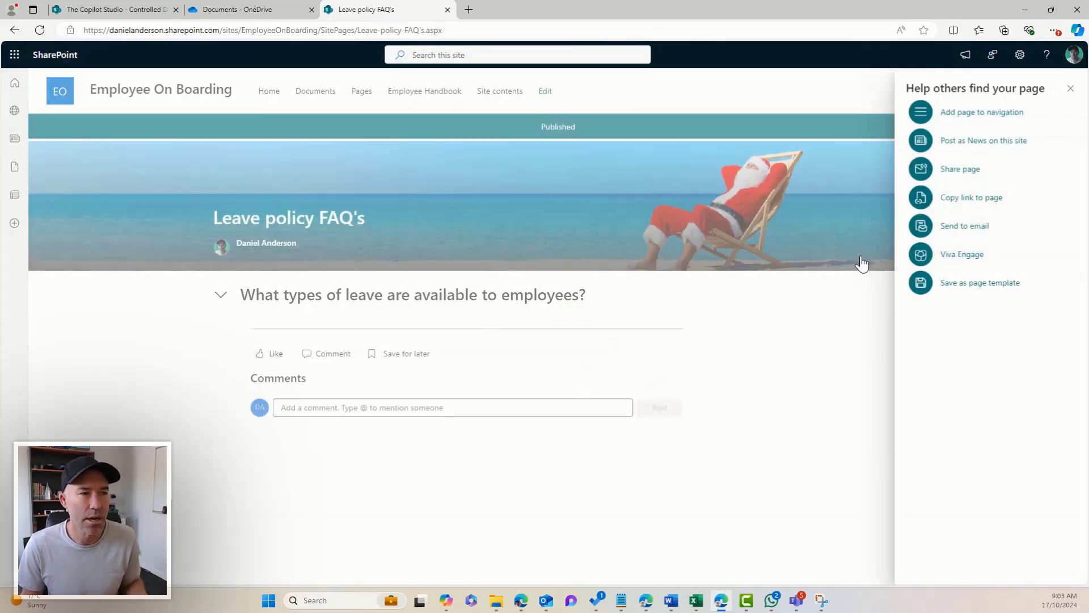
{"action": "left_click", "coordinate": [1067, 89]}
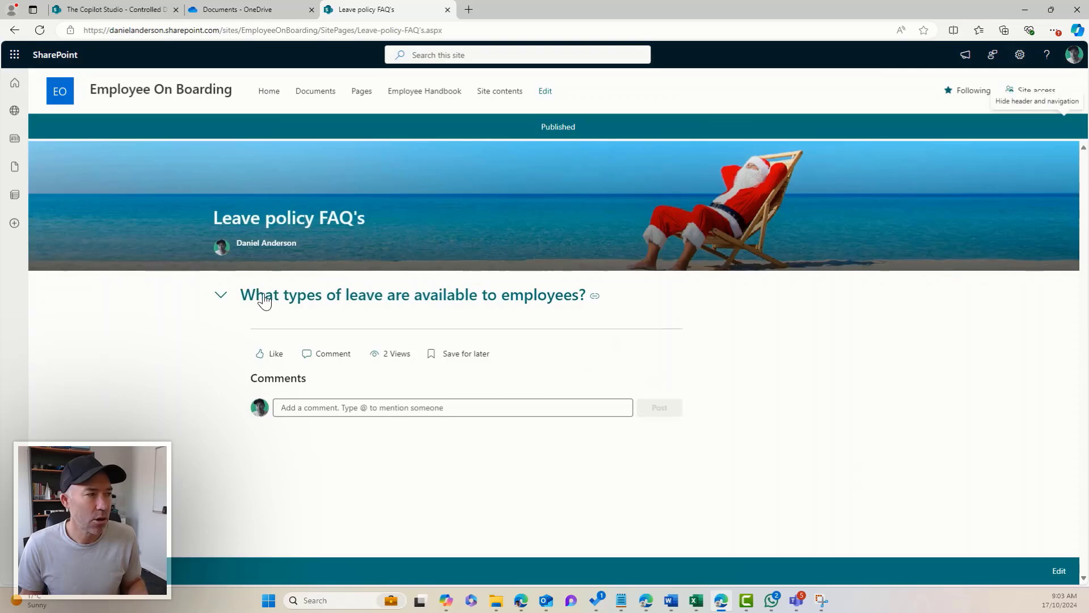
{"action": "left_click", "coordinate": [221, 296]}
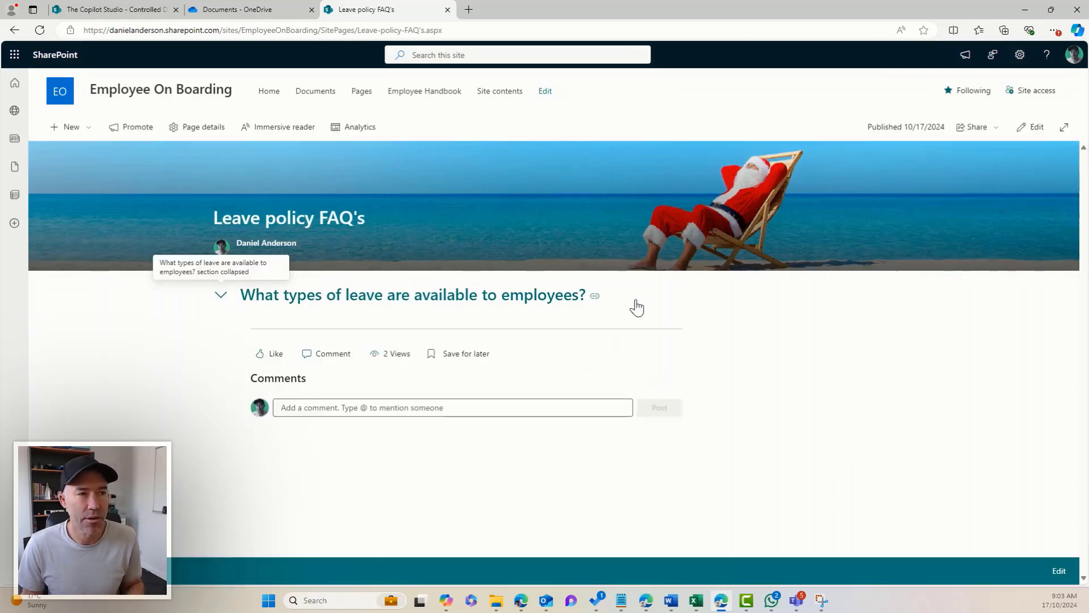
{"action": "left_click", "coordinate": [1031, 127]}
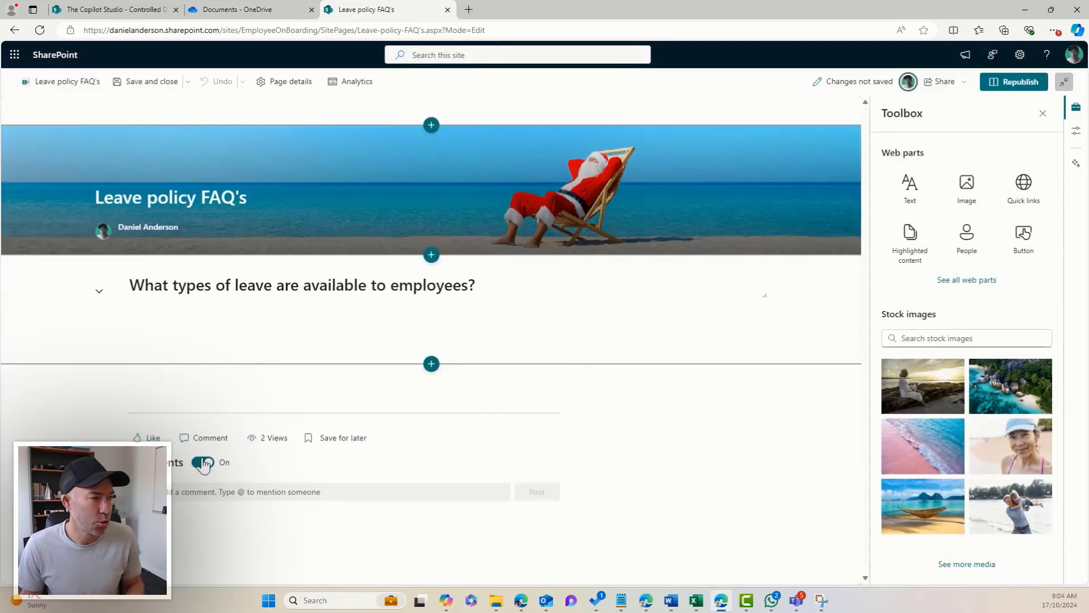
Step: Switch off page comments and add a two-column section below the first question
{"action": "left_click", "coordinate": [202, 463]}
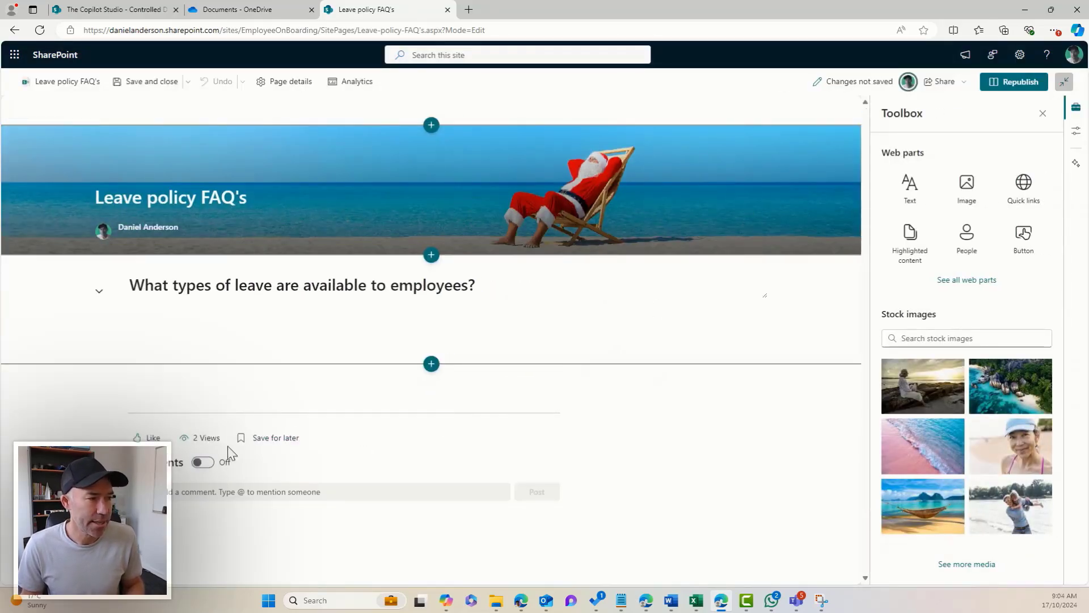
{"action": "left_click", "coordinate": [436, 365]}
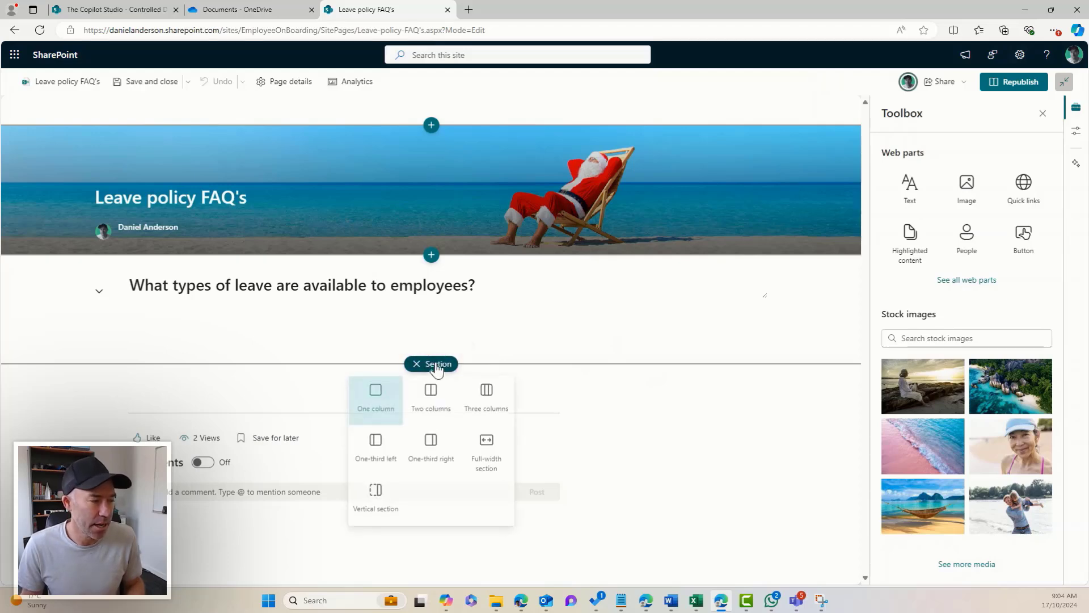
{"action": "left_click", "coordinate": [432, 405]}
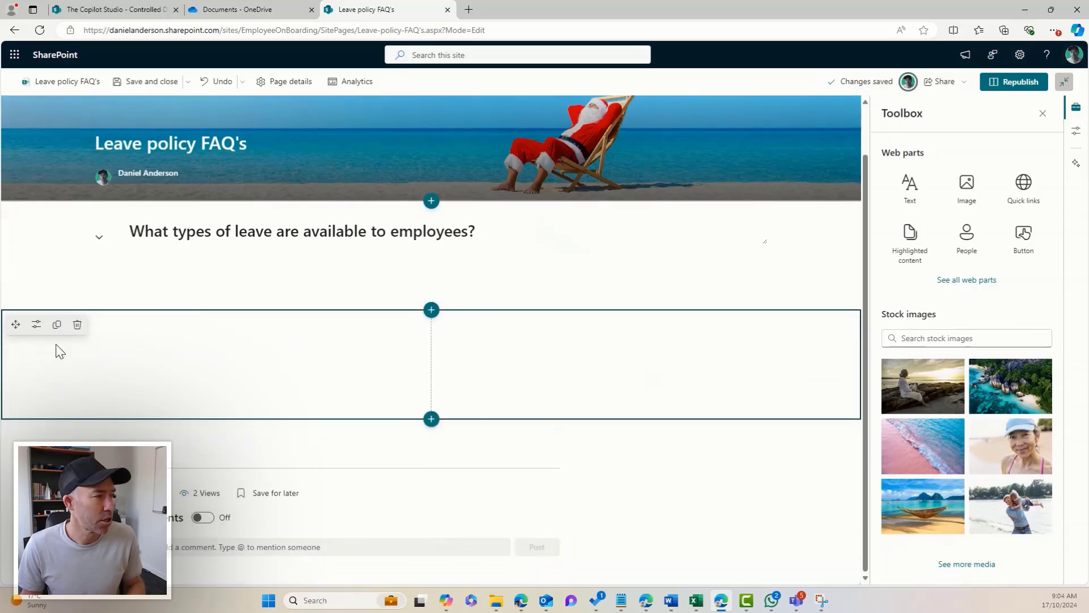
Step: Make the new section collapsible with a light grey background
{"action": "left_click", "coordinate": [37, 325]}
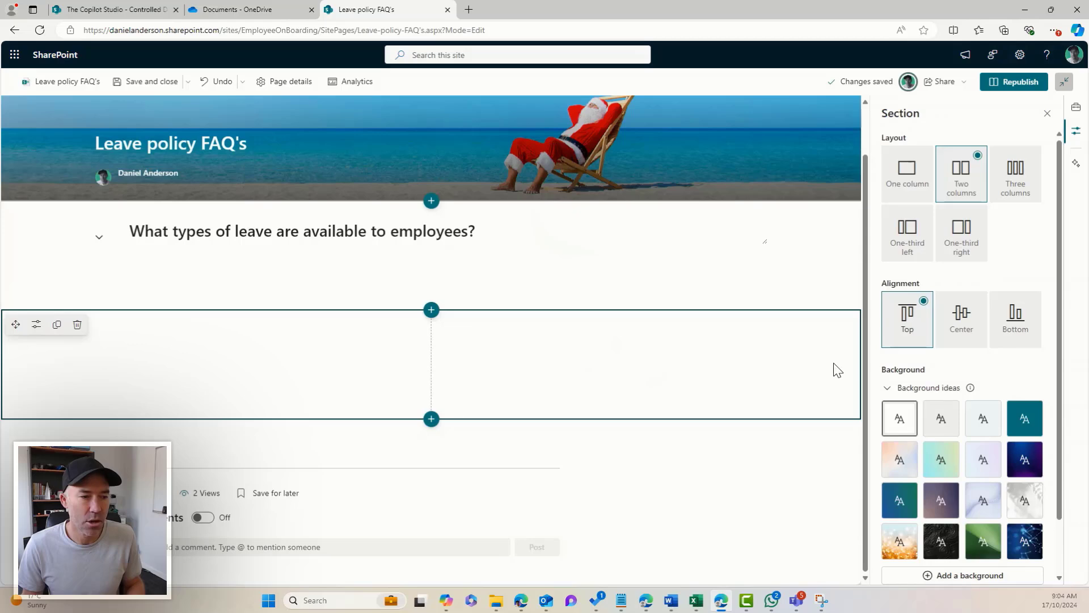
{"action": "scroll", "coordinate": [956, 382], "scroll_direction": "down", "scroll_amount": 1}
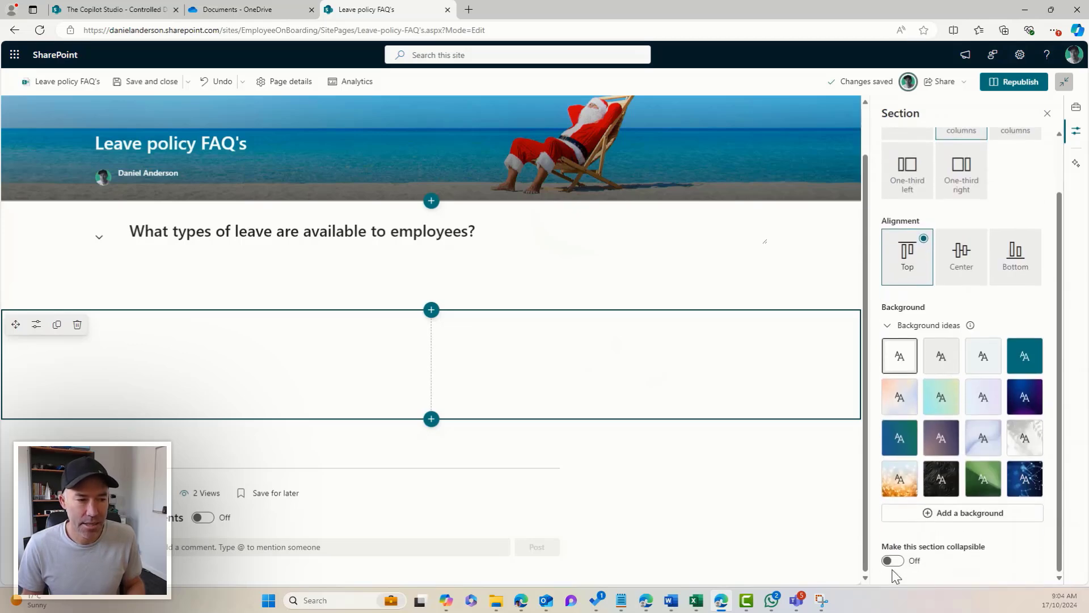
{"action": "left_click", "coordinate": [891, 561]}
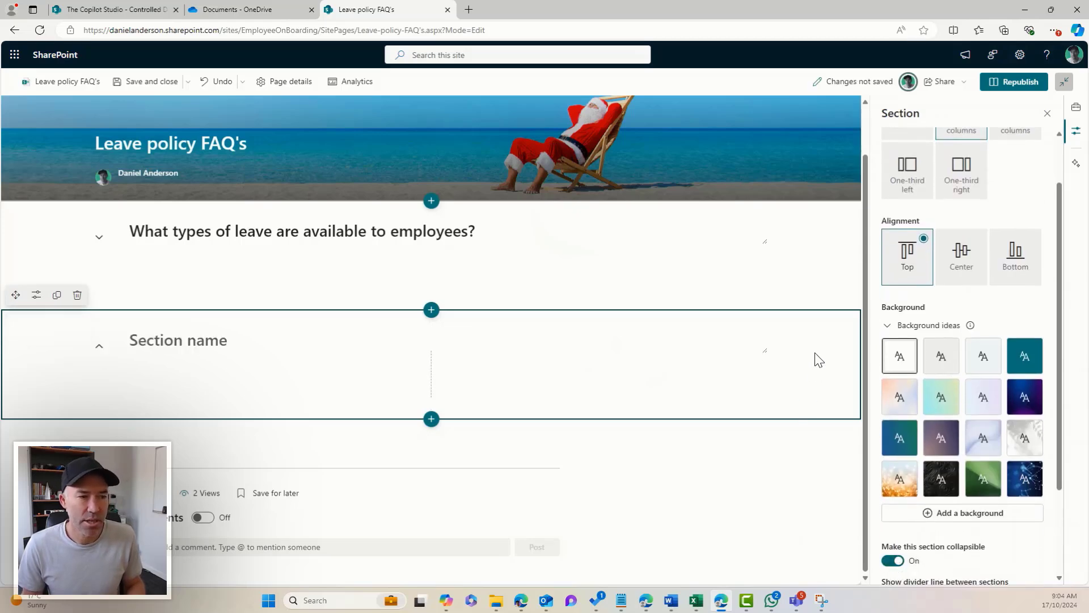
{"action": "left_click", "coordinate": [941, 355]}
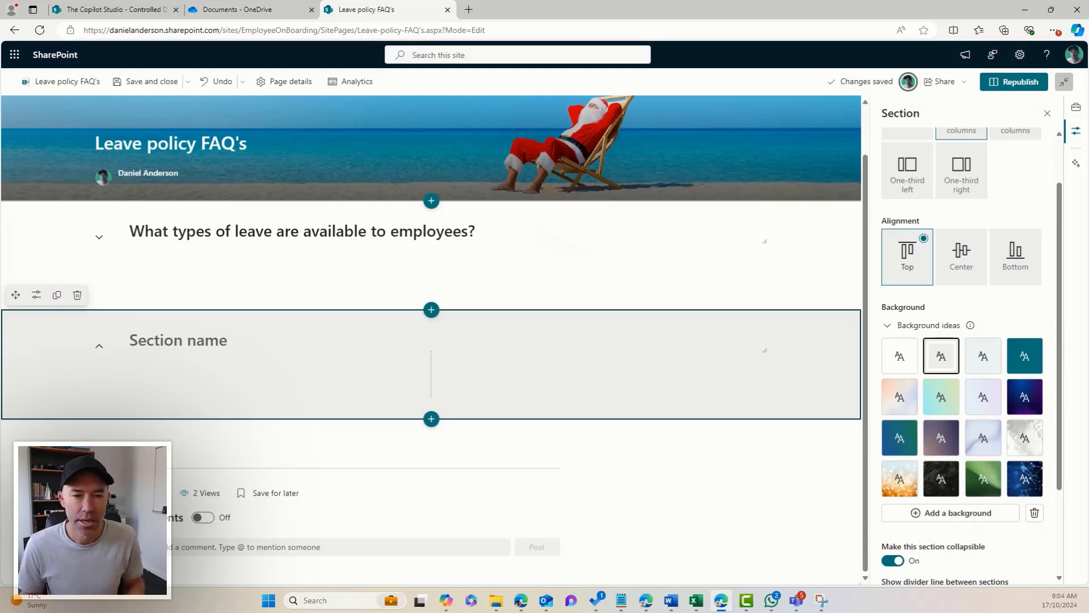
Step: Name the new section 'How much annual leave are employees entitled to?'
{"action": "key", "text": "alt+Tab"}
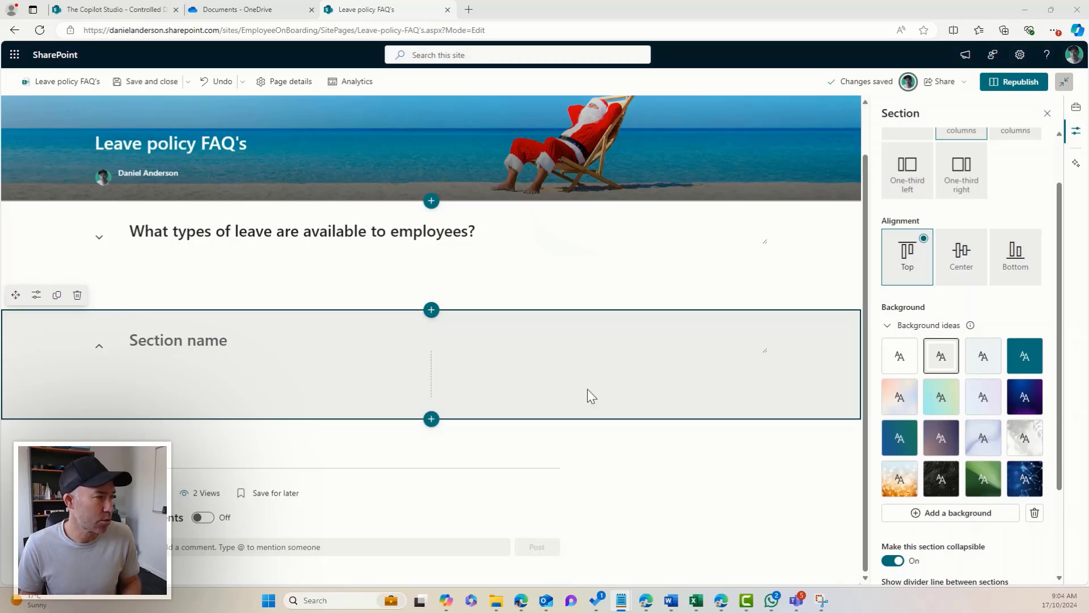
{"action": "left_click", "coordinate": [161, 335]}
{"action": "type", "text": "How much annual leave are employees entitled to?"}
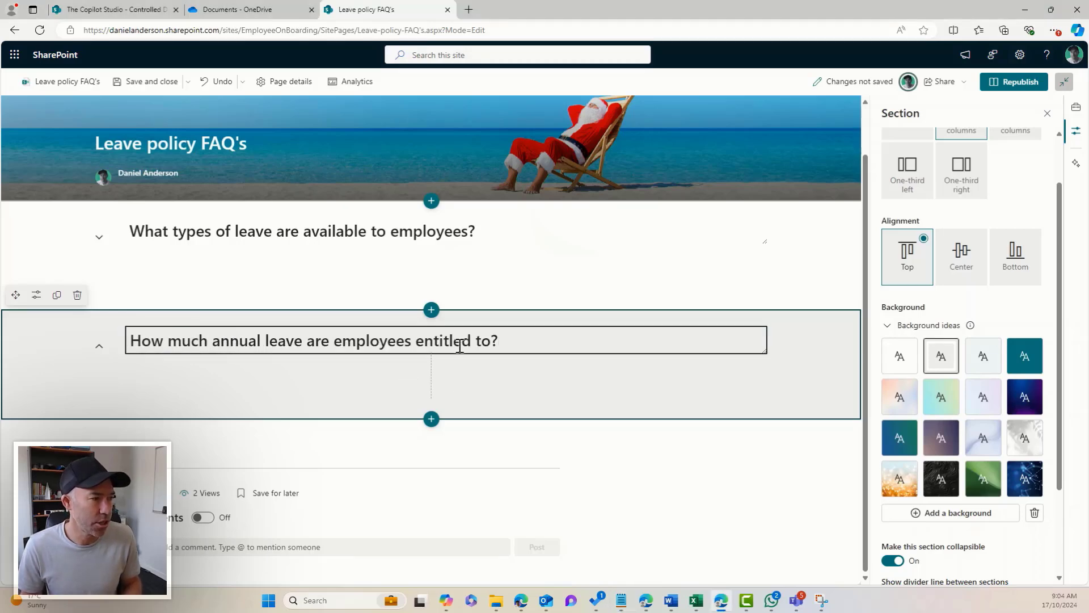
Step: Paste the four-weeks paid-leave answer into a right-column text block, then select the empty left block
{"action": "left_click", "coordinate": [318, 374]}
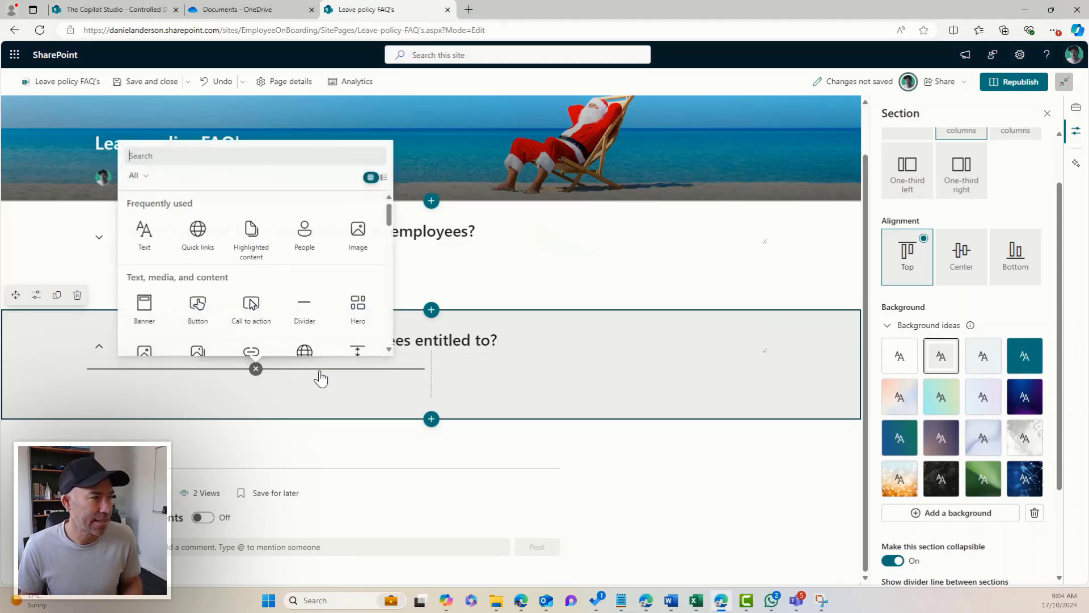
{"action": "left_click", "coordinate": [145, 238]}
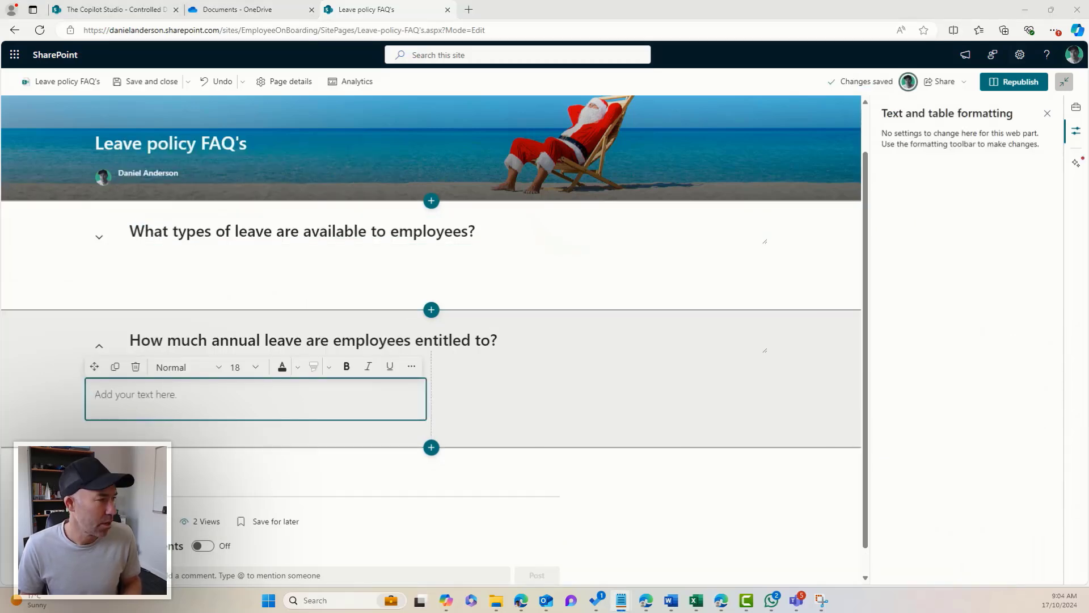
{"action": "left_click", "coordinate": [364, 407]}
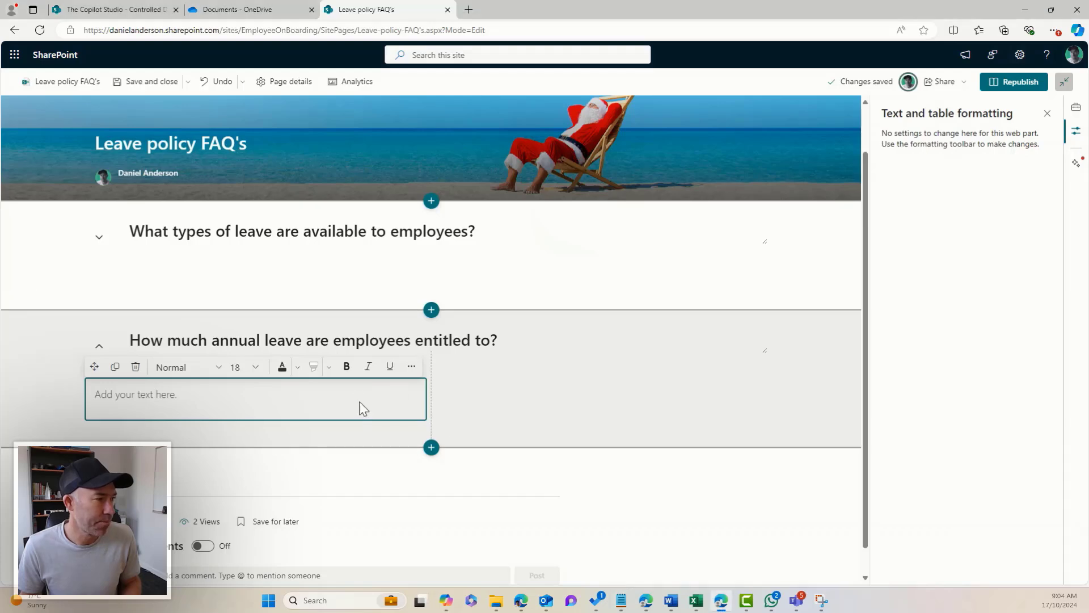
{"action": "left_click", "coordinate": [529, 370]}
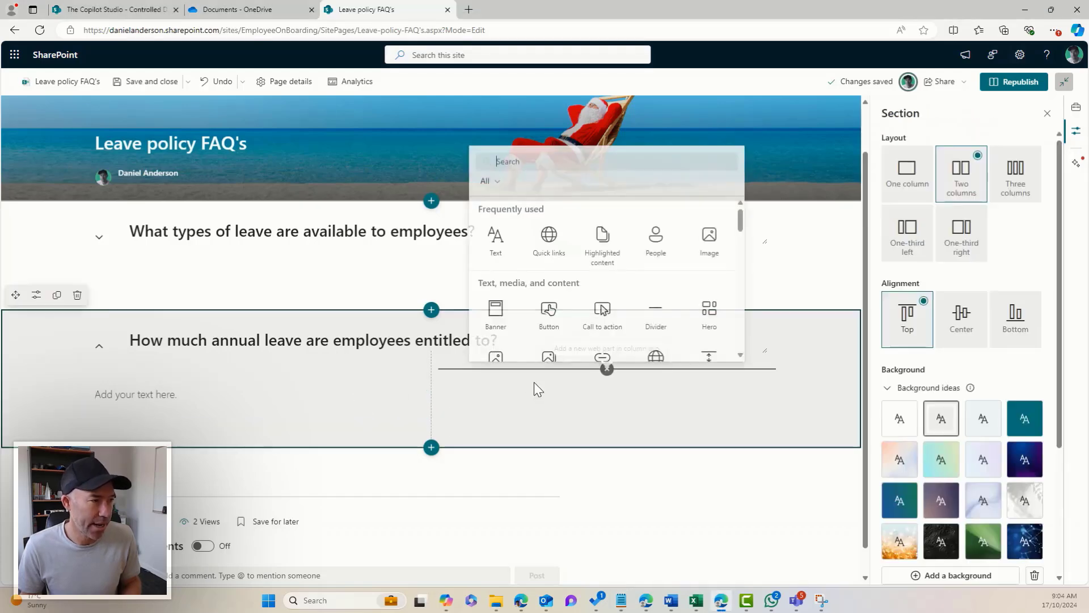
{"action": "left_click", "coordinate": [495, 233]}
{"action": "type", "text": "Employees are entitled to four weeks of paid annual leave for each year of service. Part-time employees accrue leave on a pro-rata basis."}
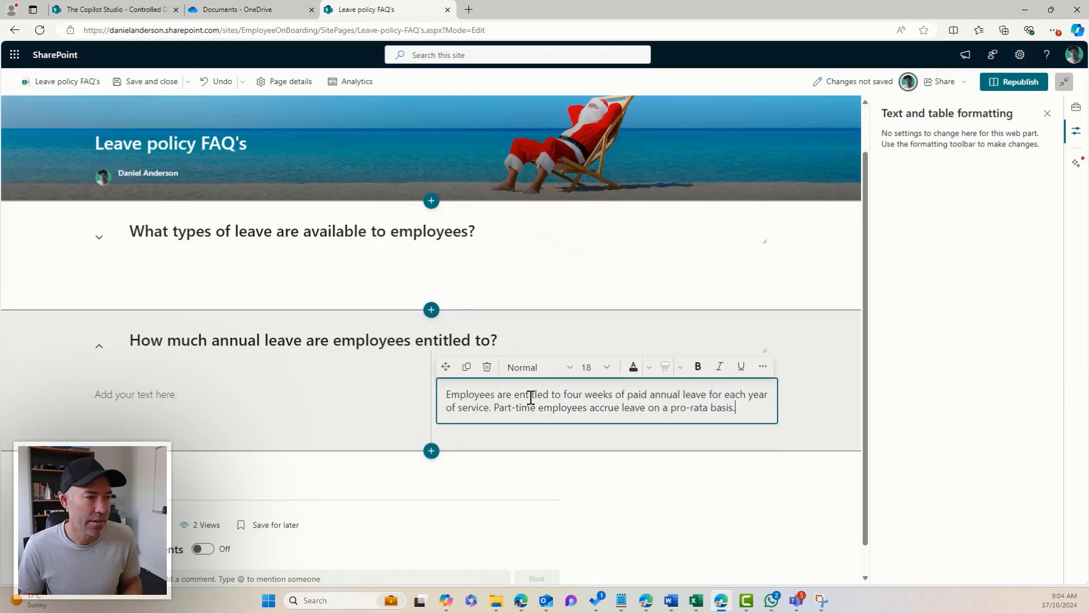
{"action": "left_click", "coordinate": [369, 393]}
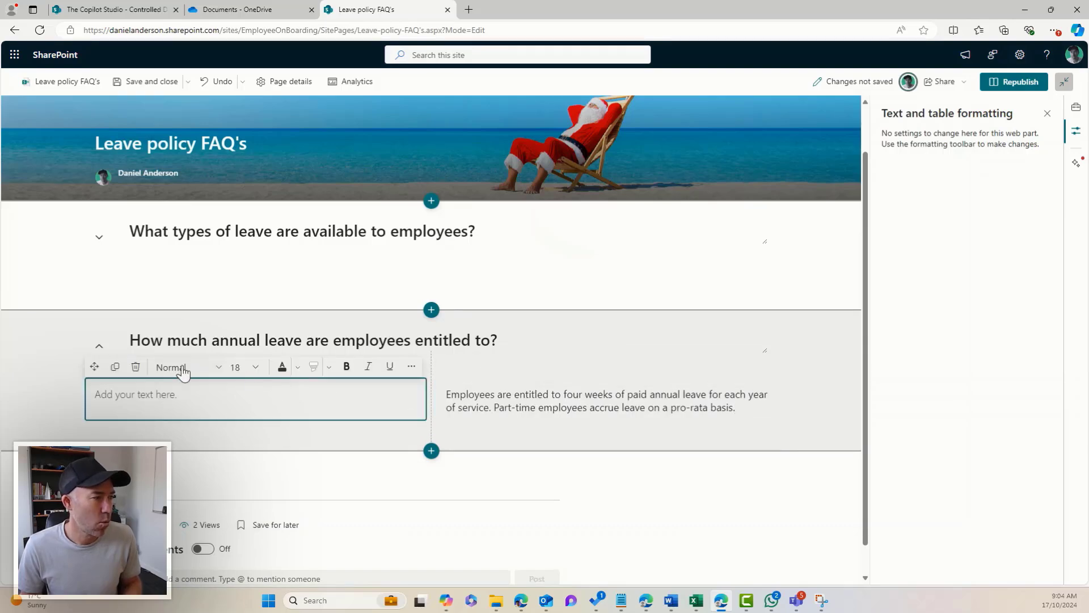
Step: Replace the empty left text block with a People web part titled 'For more information, please contact'
{"action": "left_click", "coordinate": [136, 367]}
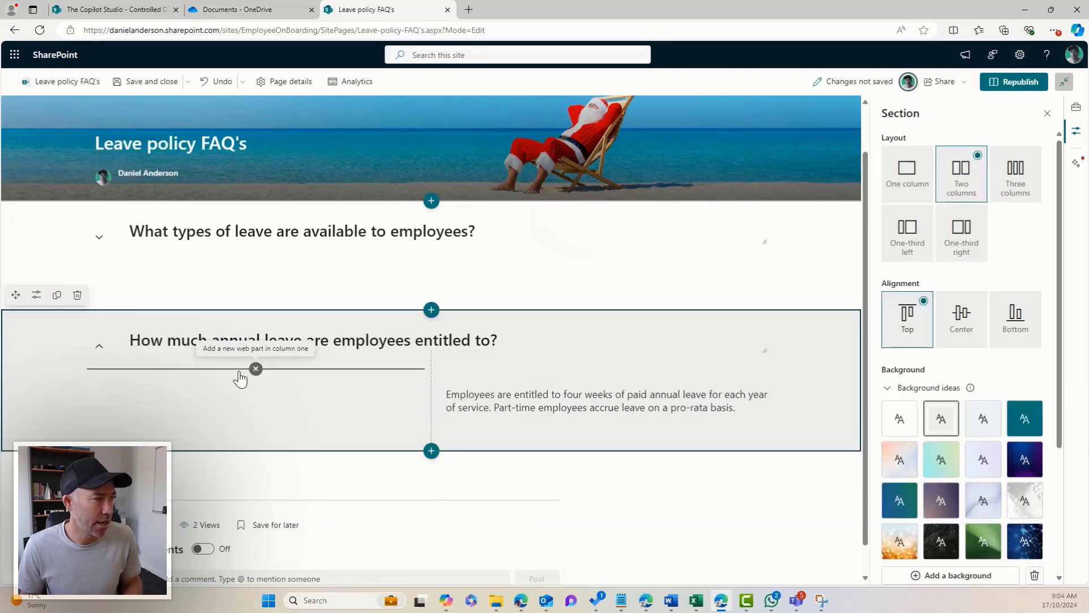
{"action": "left_click", "coordinate": [256, 367]}
{"action": "left_click", "coordinate": [318, 244]}
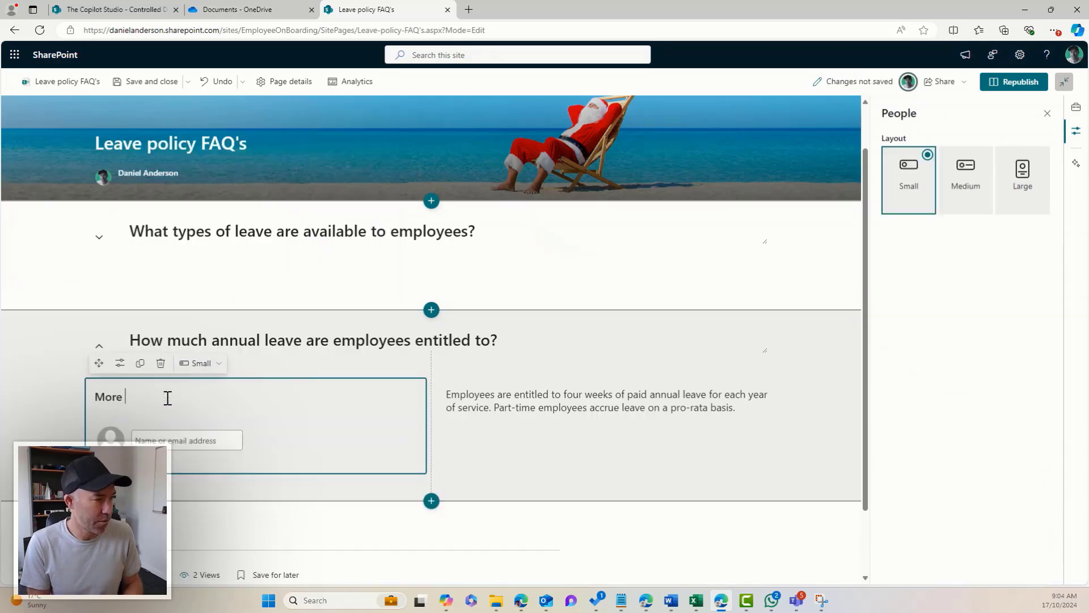
{"action": "key", "text": "BackSpace"}
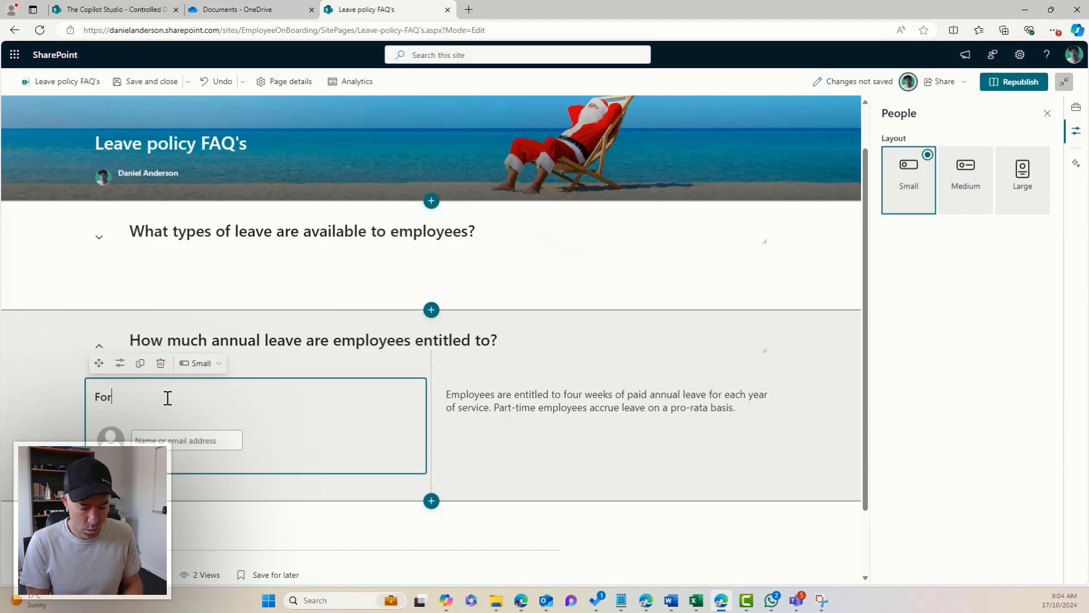
{"action": "type", "text": "For more information please contact"}
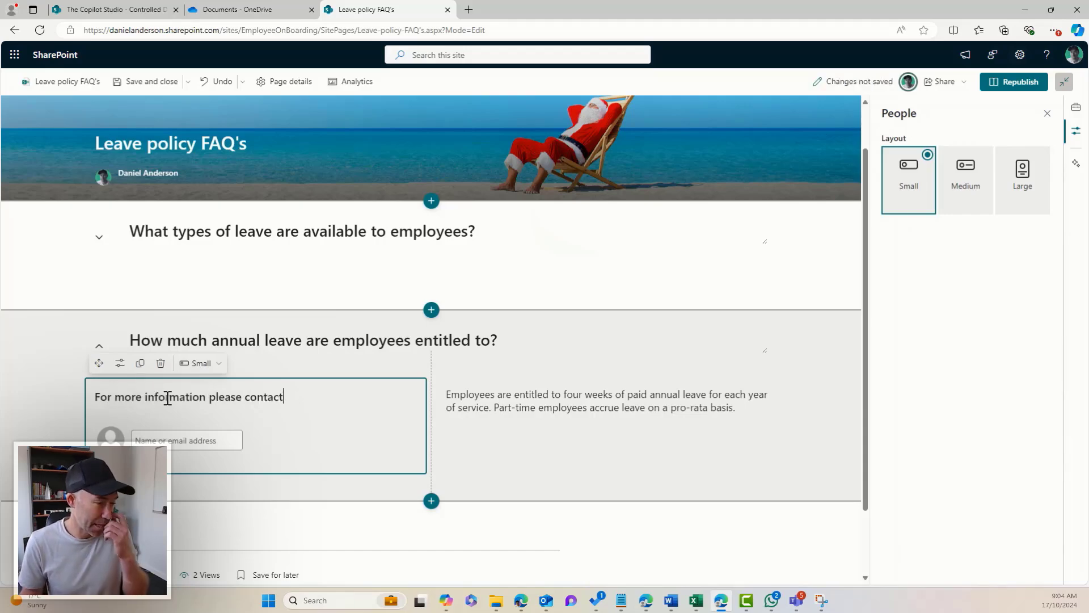
{"action": "double_click", "coordinate": [168, 398]}
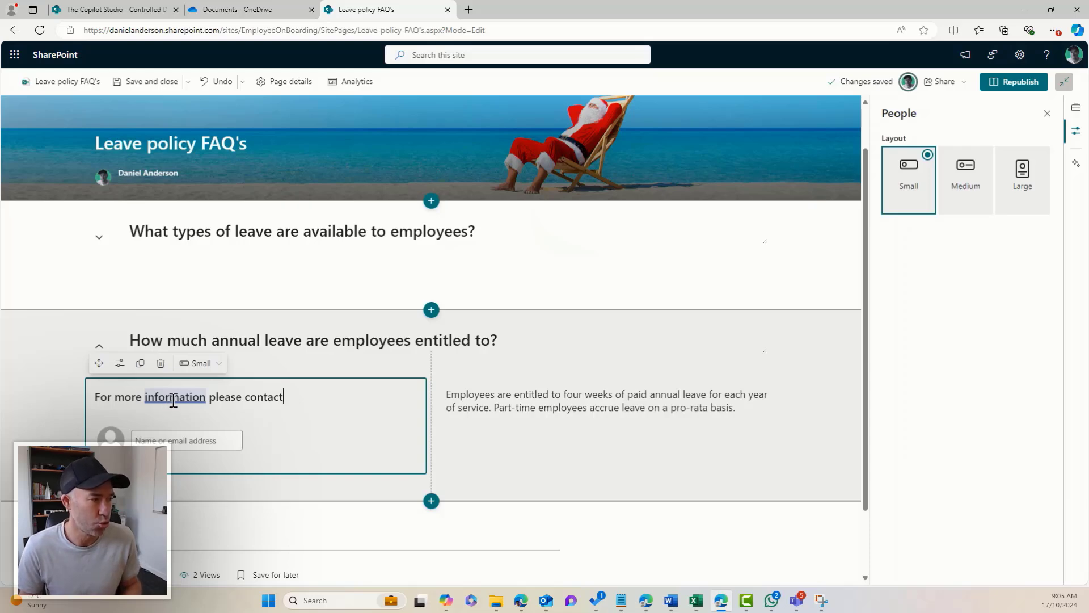
{"action": "key", "text": "Right"}
{"action": "type", "text": ","}
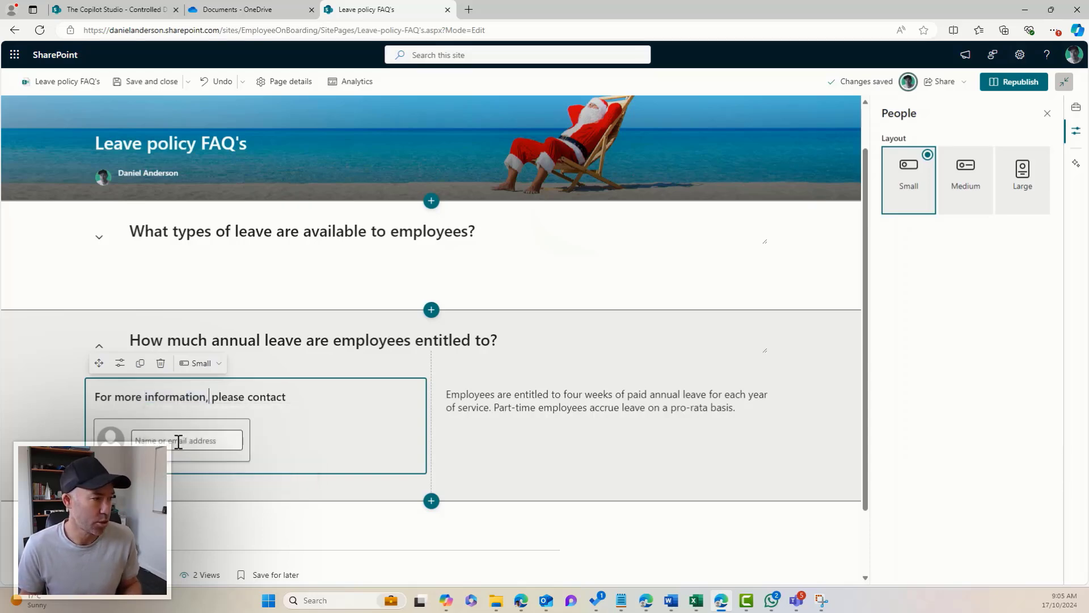
Step: Search for and add the contact person to the People card
{"action": "left_click", "coordinate": [182, 442]}
{"action": "type", "text": "adn"}
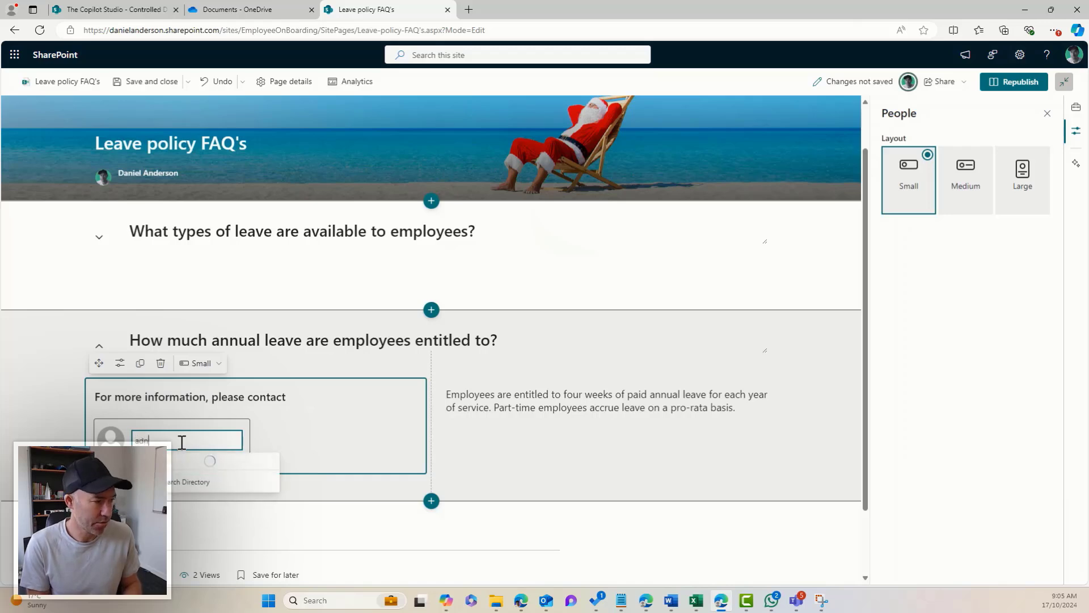
{"action": "type", "text": "aniel"}
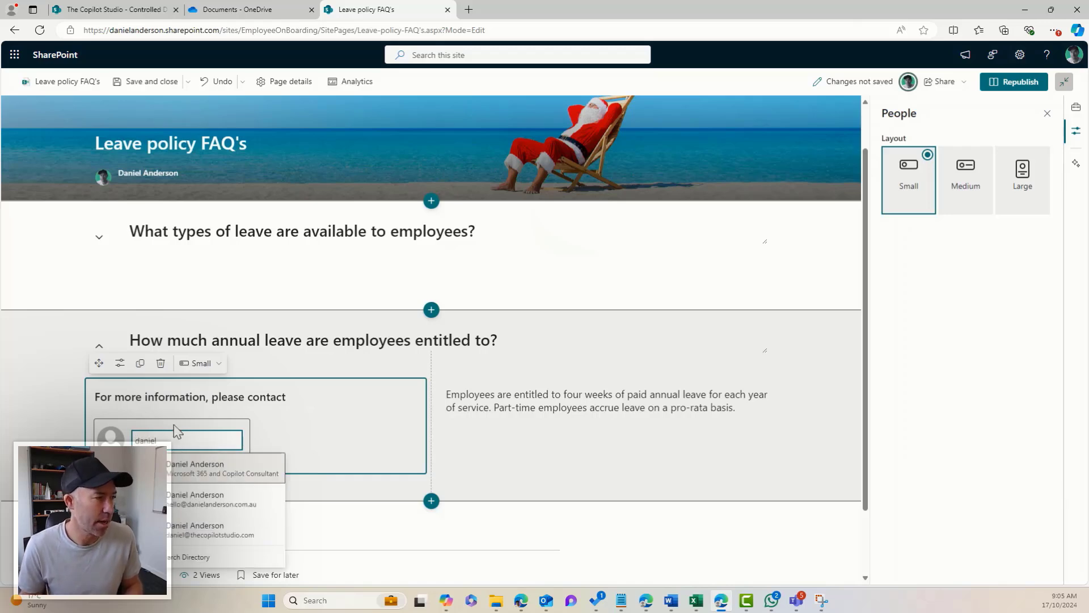
{"action": "left_click", "coordinate": [194, 475]}
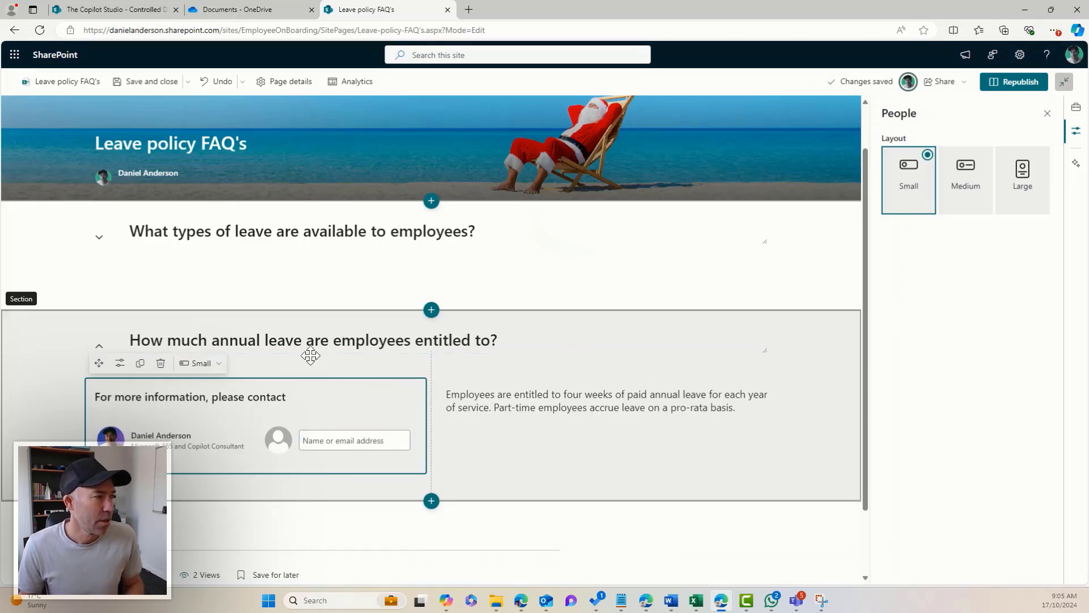
Step: Try the second section's vertical alignment options, leaving the column content centered
{"action": "left_click", "coordinate": [55, 343]}
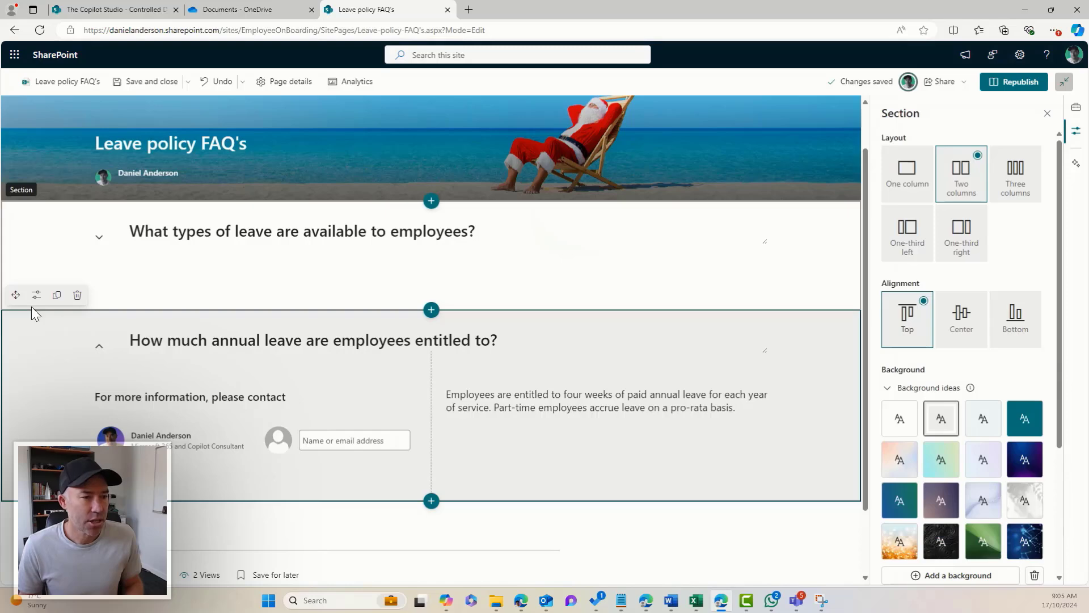
{"action": "left_click", "coordinate": [959, 332]}
{"action": "left_click", "coordinate": [908, 312]}
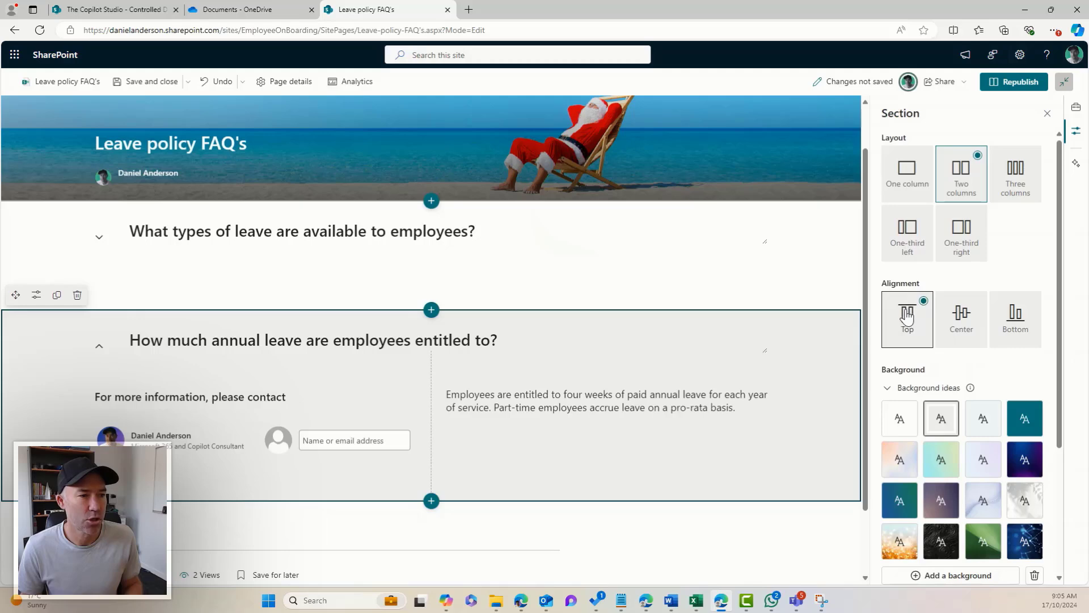
{"action": "left_click", "coordinate": [961, 316]}
{"action": "left_click", "coordinate": [1016, 322]}
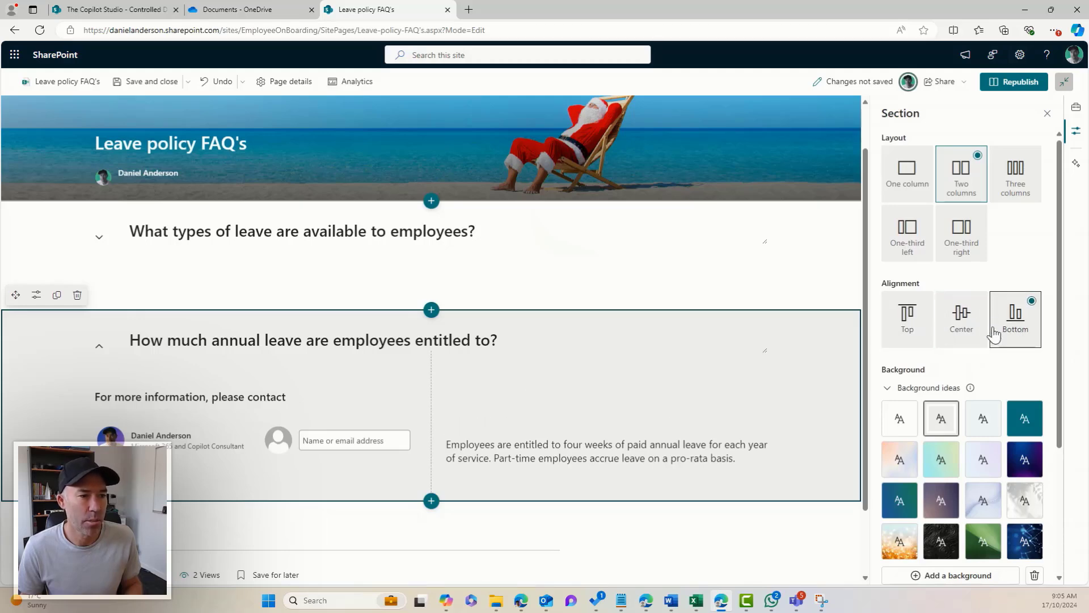
{"action": "left_click", "coordinate": [961, 333]}
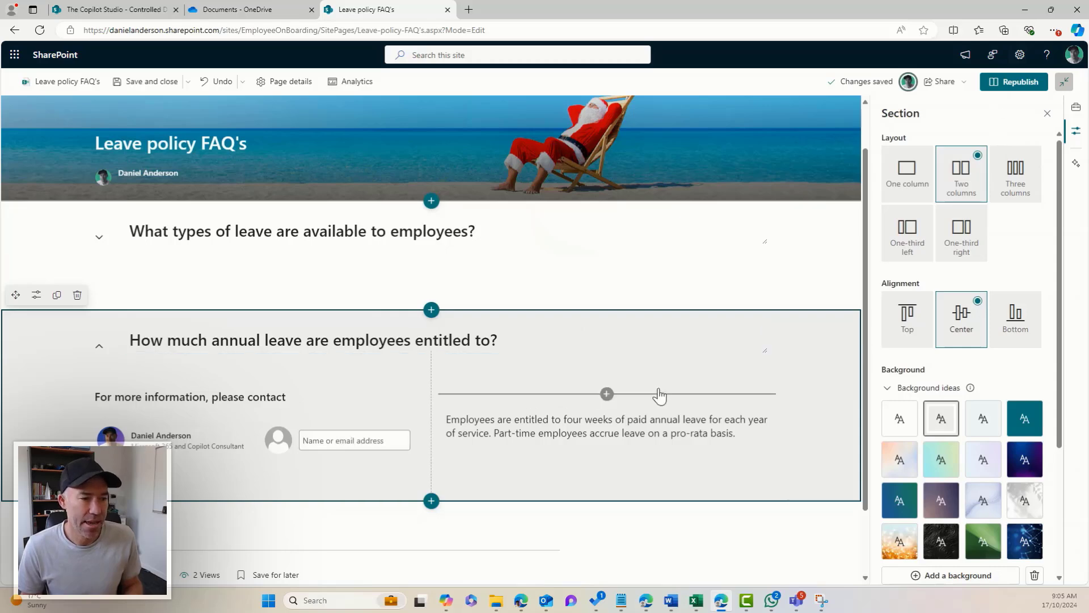
Step: Make the section collapsed by default, show a divider line, and put the expand icon on the right
{"action": "scroll", "coordinate": [938, 352], "scroll_direction": "down", "scroll_amount": 3}
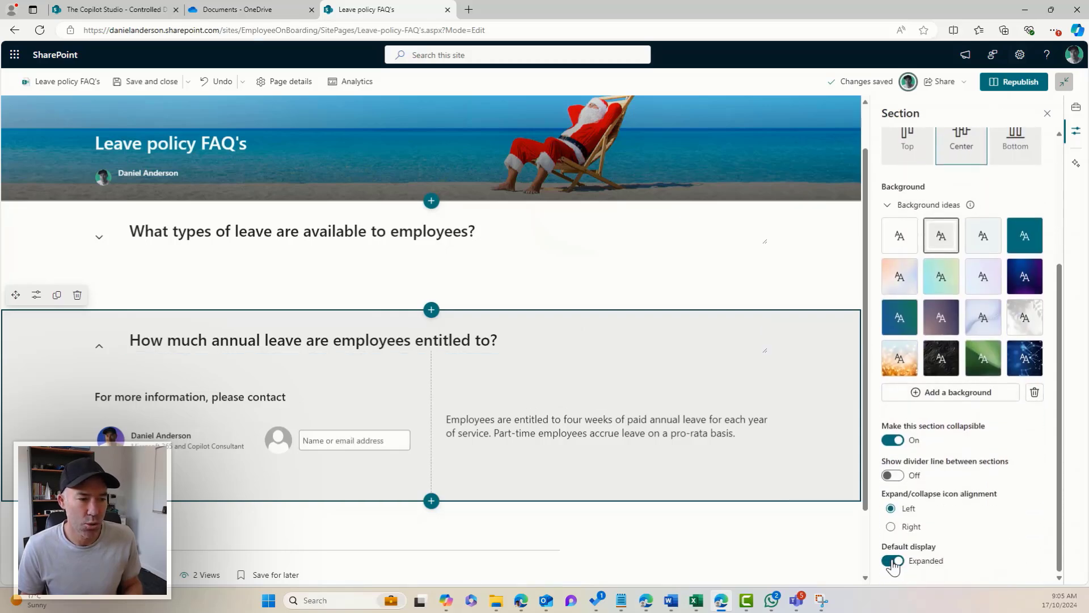
{"action": "left_click", "coordinate": [894, 561]}
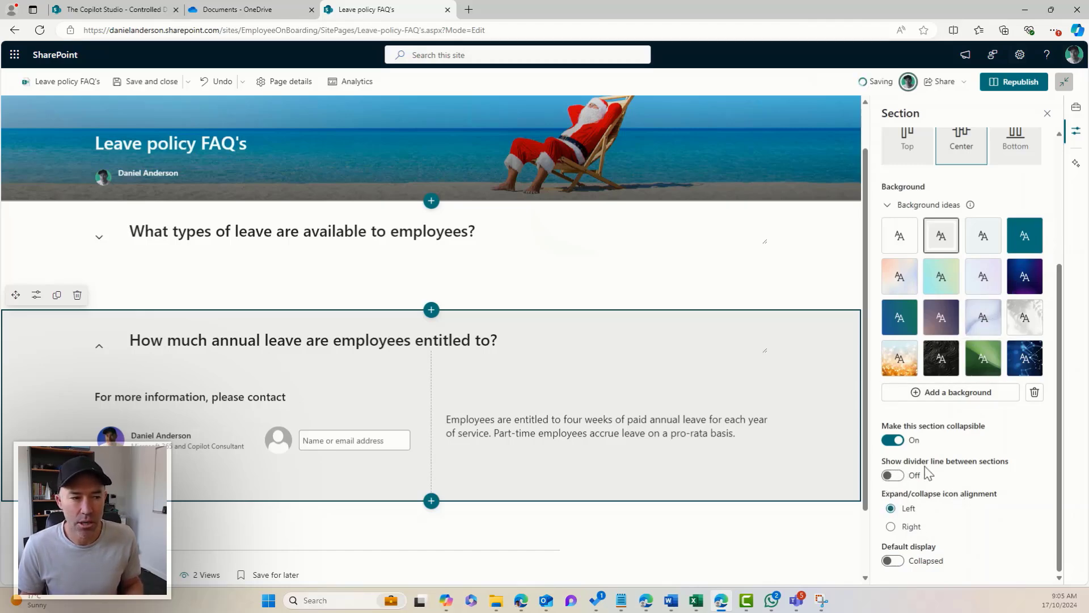
{"action": "left_click", "coordinate": [897, 477]}
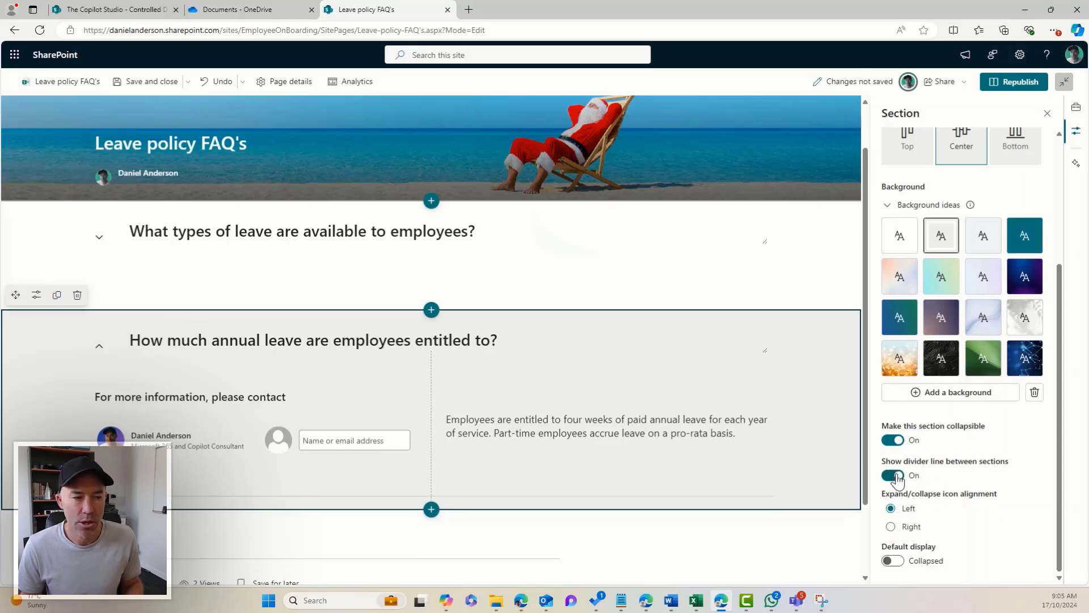
{"action": "left_click", "coordinate": [902, 534]}
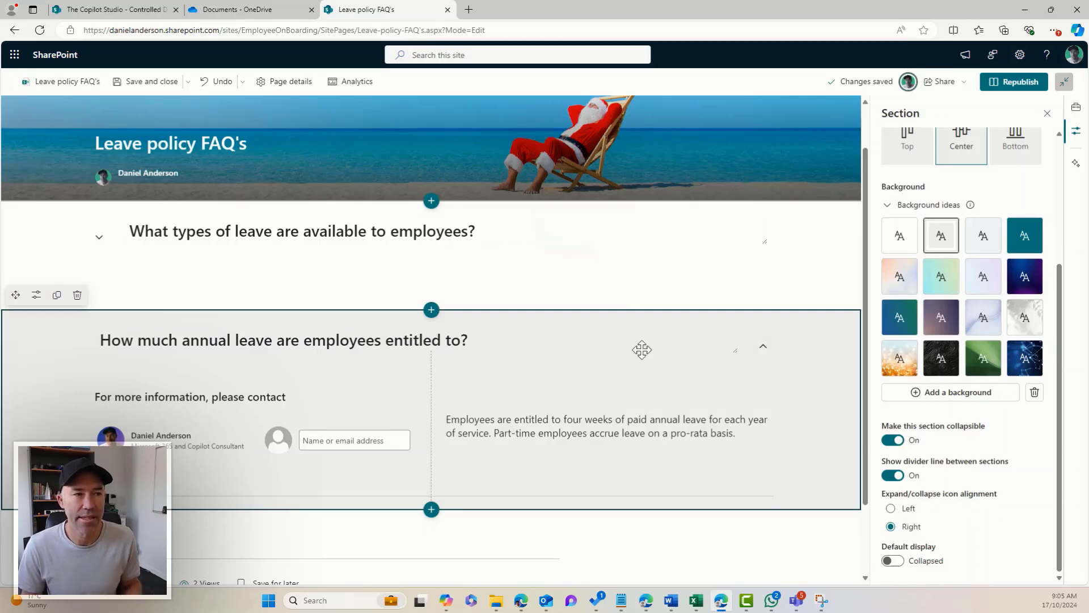
Step: Republish, then expand and collapse the leave types and annual leave questions in turn
{"action": "left_click", "coordinate": [999, 82]}
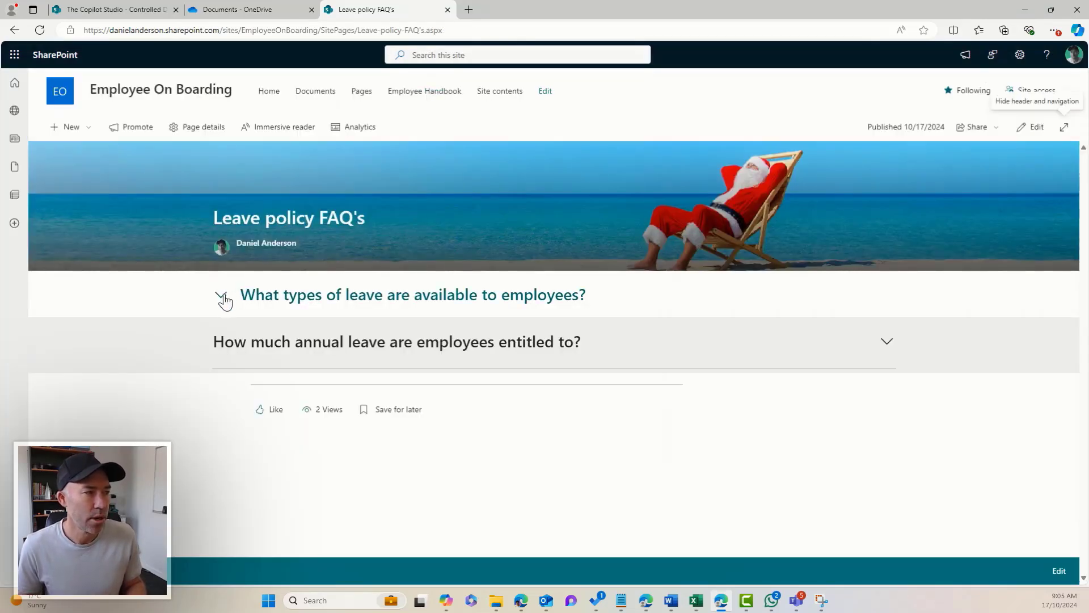
{"action": "left_click", "coordinate": [223, 296]}
{"action": "left_click", "coordinate": [262, 302]}
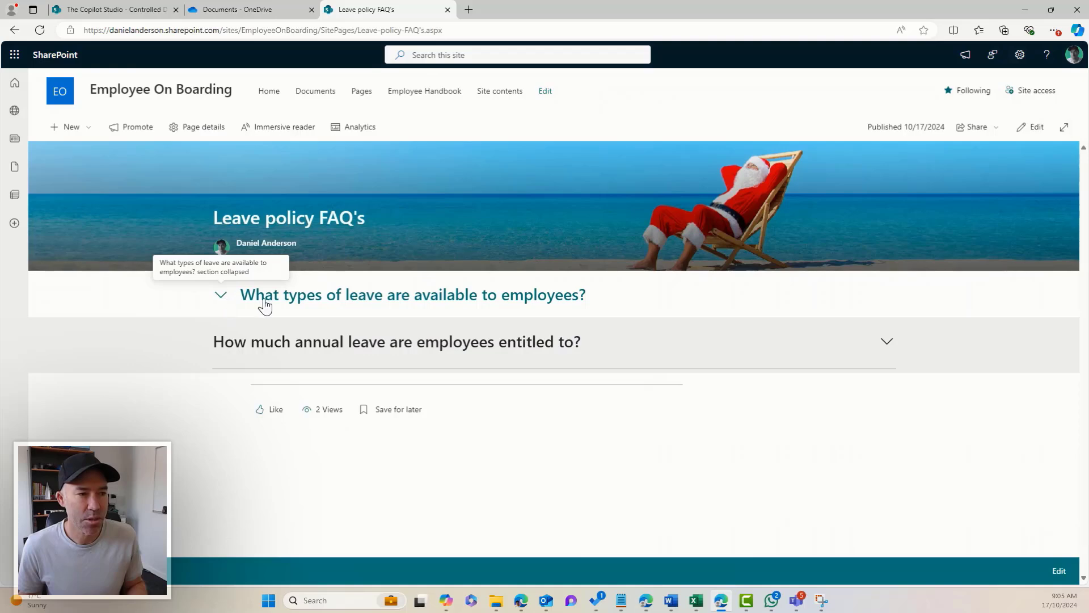
{"action": "left_click", "coordinate": [885, 348]}
{"action": "left_click", "coordinate": [885, 344]}
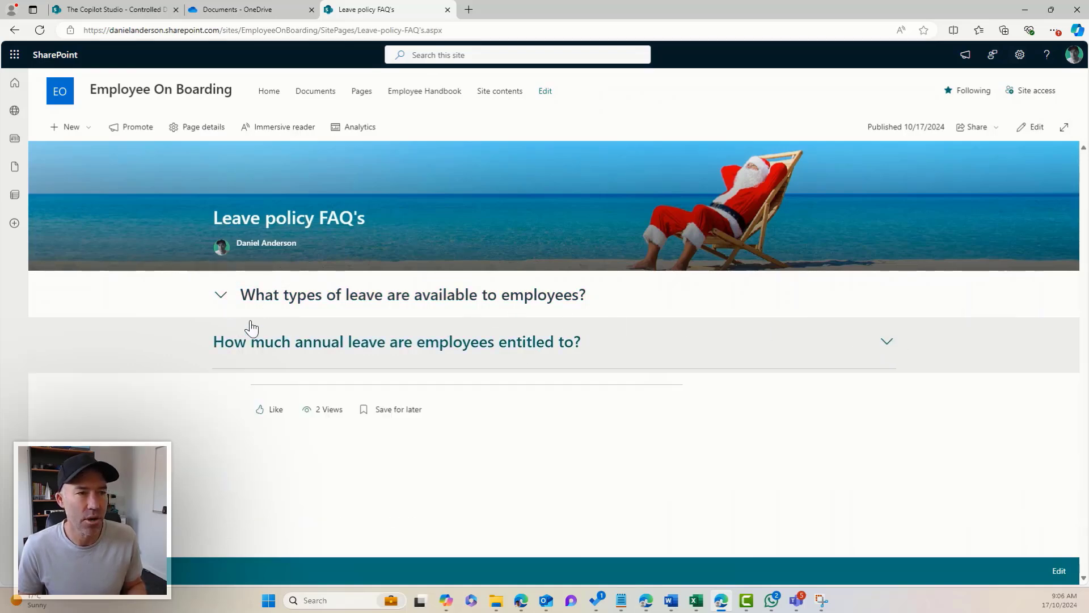
Step: Return to editing and hide the divider line on the annual leave section
{"action": "left_click", "coordinate": [1028, 127]}
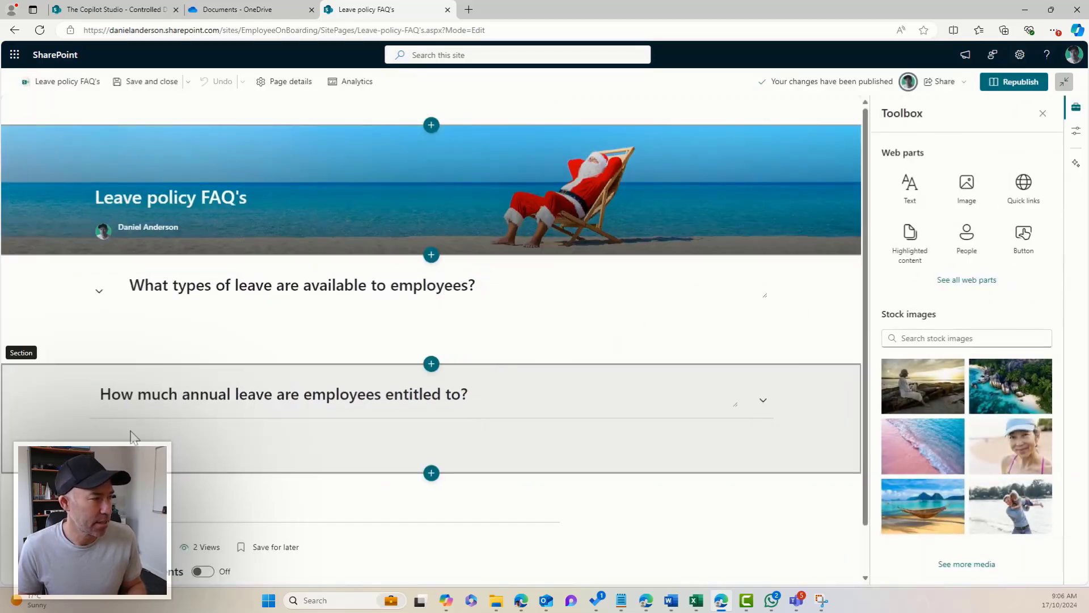
{"action": "left_click", "coordinate": [51, 413]}
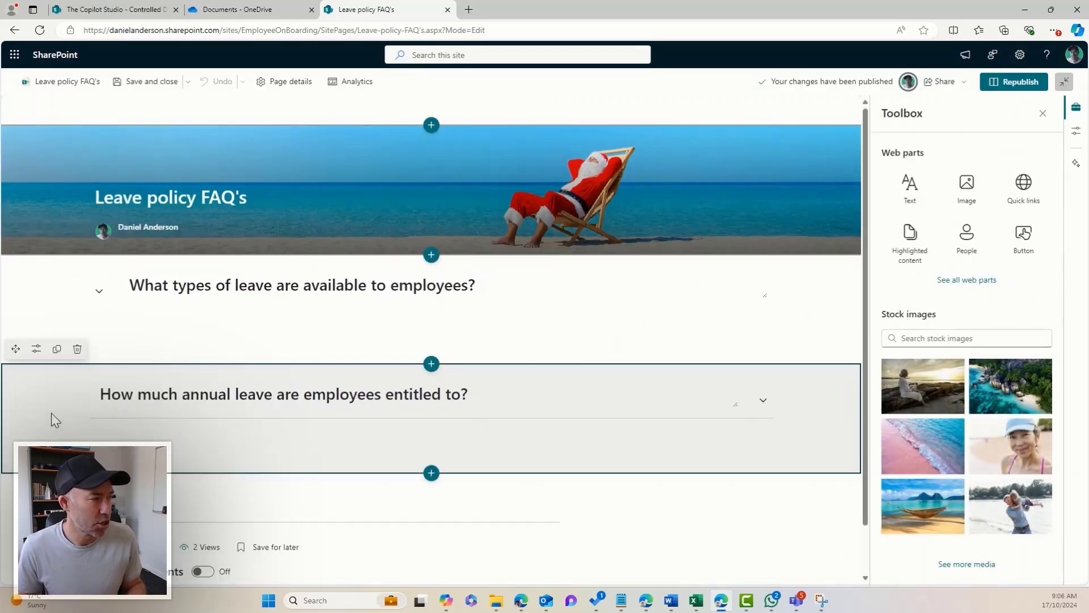
{"action": "left_click", "coordinate": [37, 349]}
{"action": "scroll", "coordinate": [1050, 421], "scroll_direction": "down", "scroll_amount": 3}
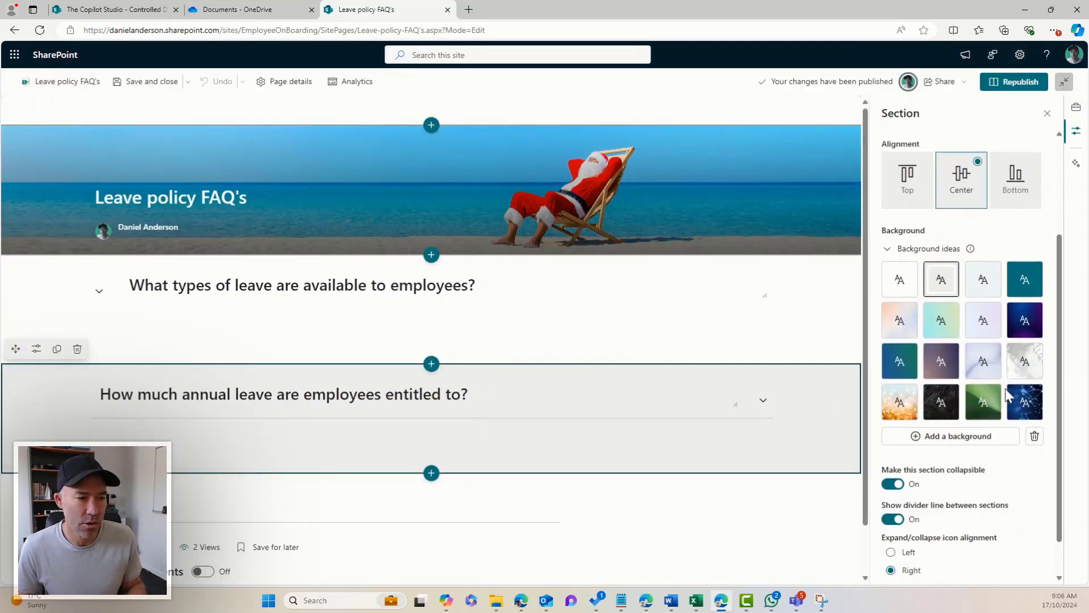
{"action": "left_click", "coordinate": [894, 476]}
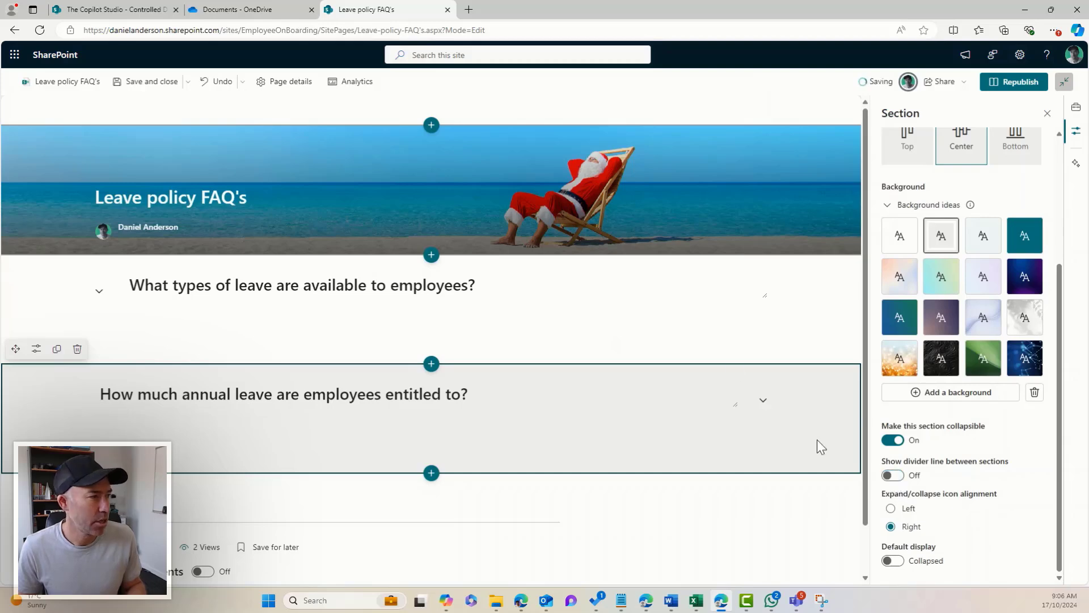
Step: Set the leave types section's expand/collapse icon alignment to Right
{"action": "left_click", "coordinate": [37, 303]}
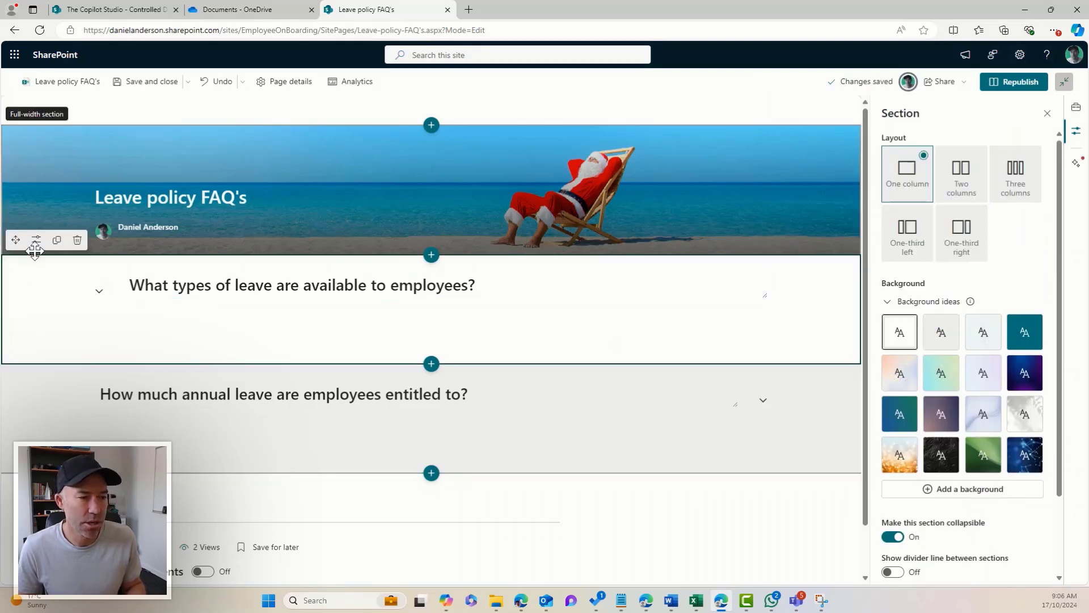
{"action": "scroll", "coordinate": [990, 380], "scroll_direction": "down", "scroll_amount": 2}
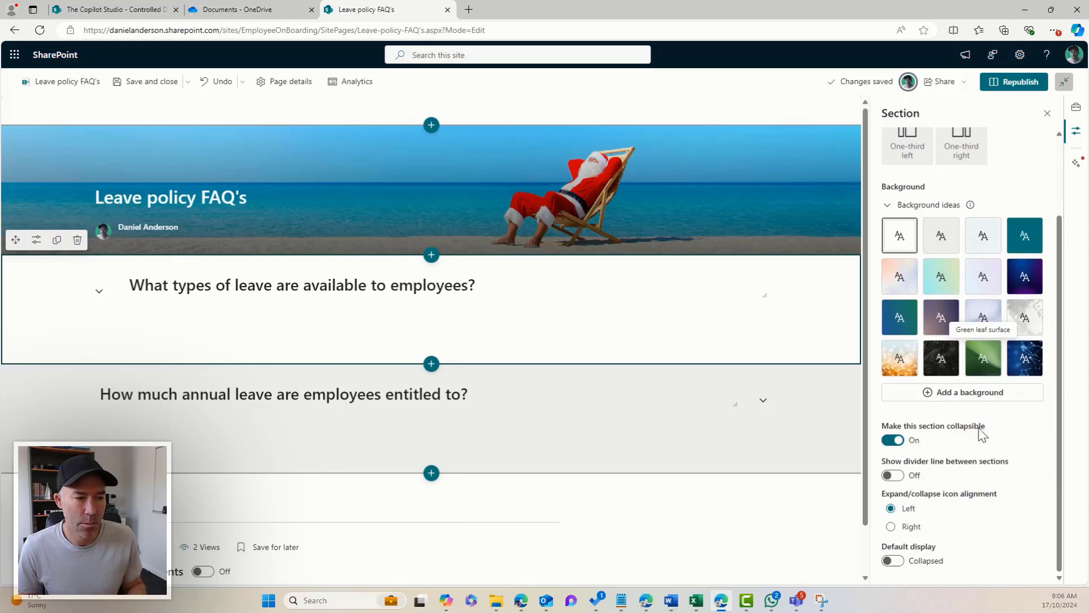
{"action": "left_click", "coordinate": [908, 529]}
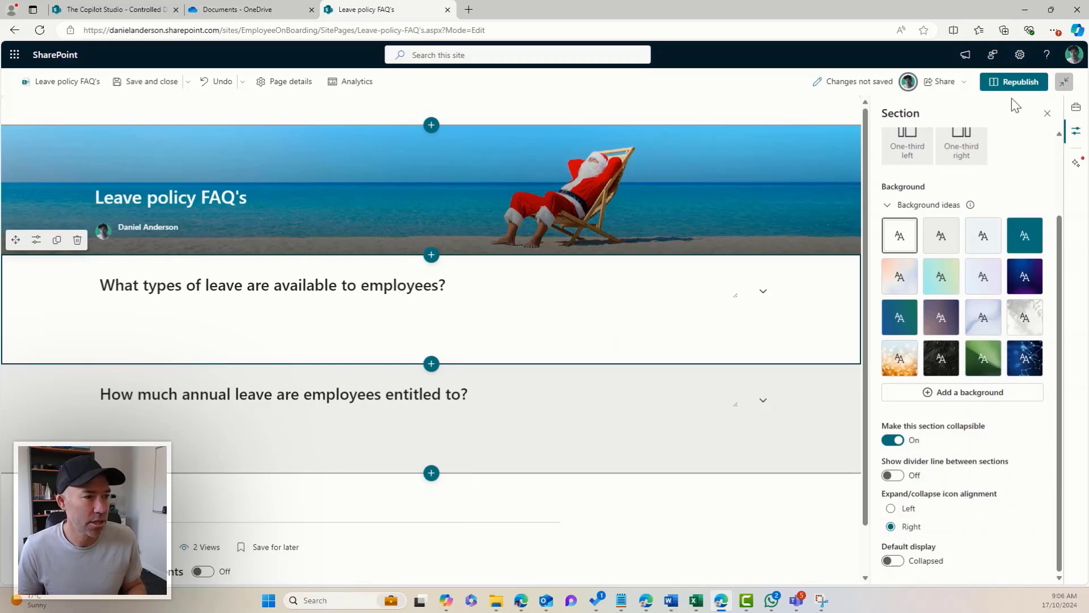
Step: Republish and test expanding the leave types and annual leave questions
{"action": "left_click", "coordinate": [1015, 83]}
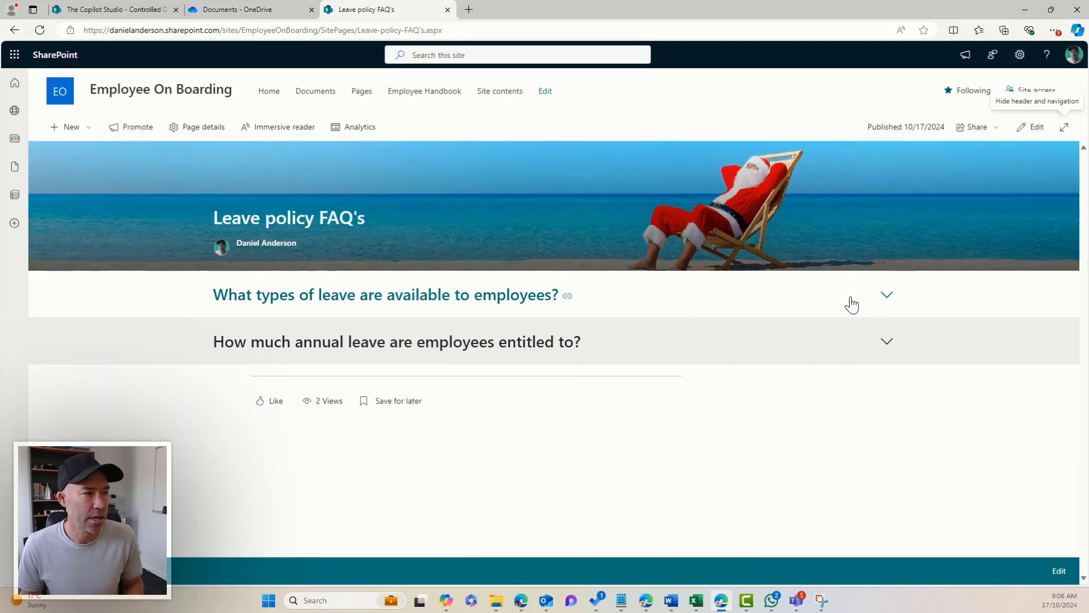
{"action": "left_click", "coordinate": [885, 300]}
{"action": "left_click", "coordinate": [885, 301]}
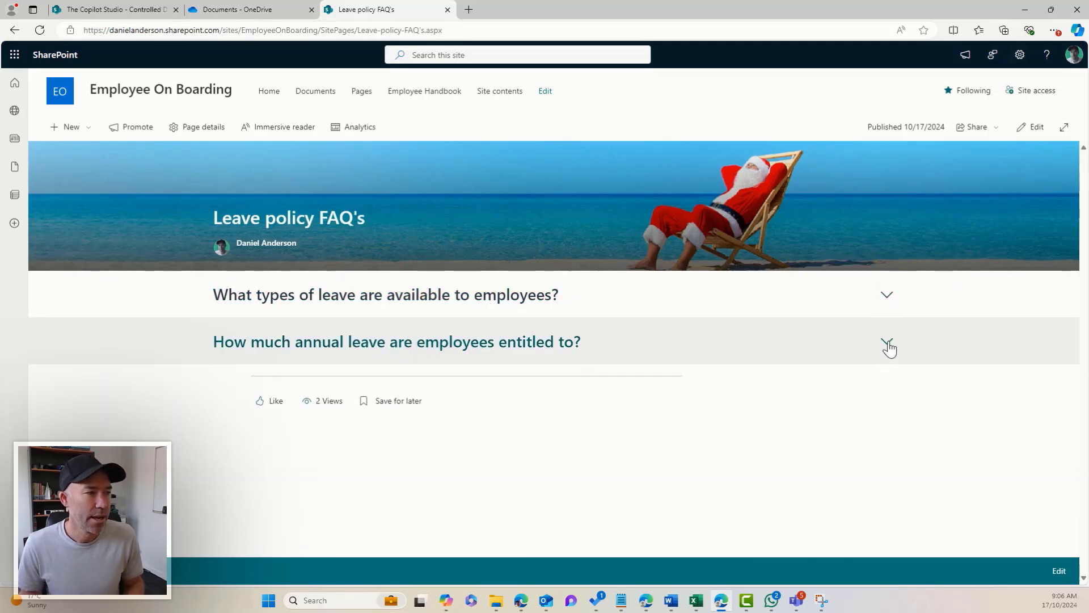
{"action": "left_click", "coordinate": [886, 341]}
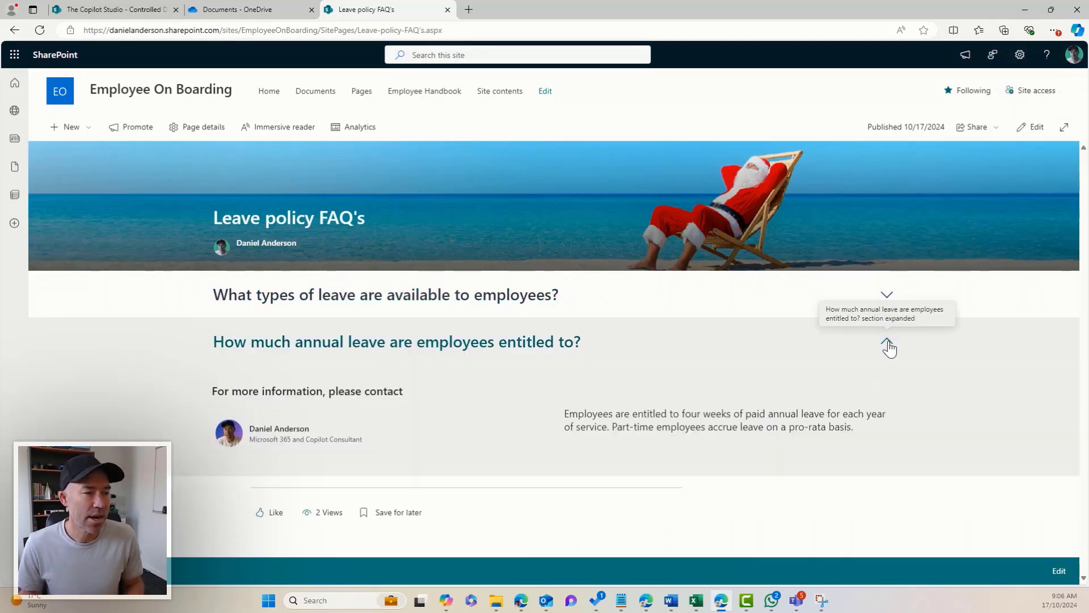
Step: Return to editing and give the annual leave section a One-third left layout
{"action": "left_click", "coordinate": [1032, 127]}
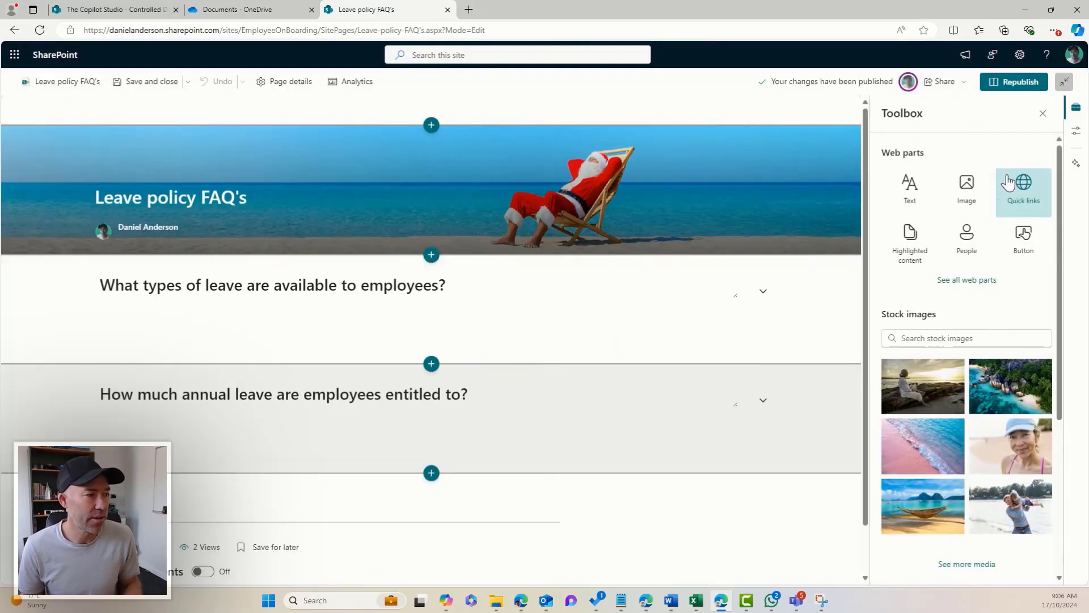
{"action": "scroll", "coordinate": [522, 289], "scroll_direction": "down", "scroll_amount": 1}
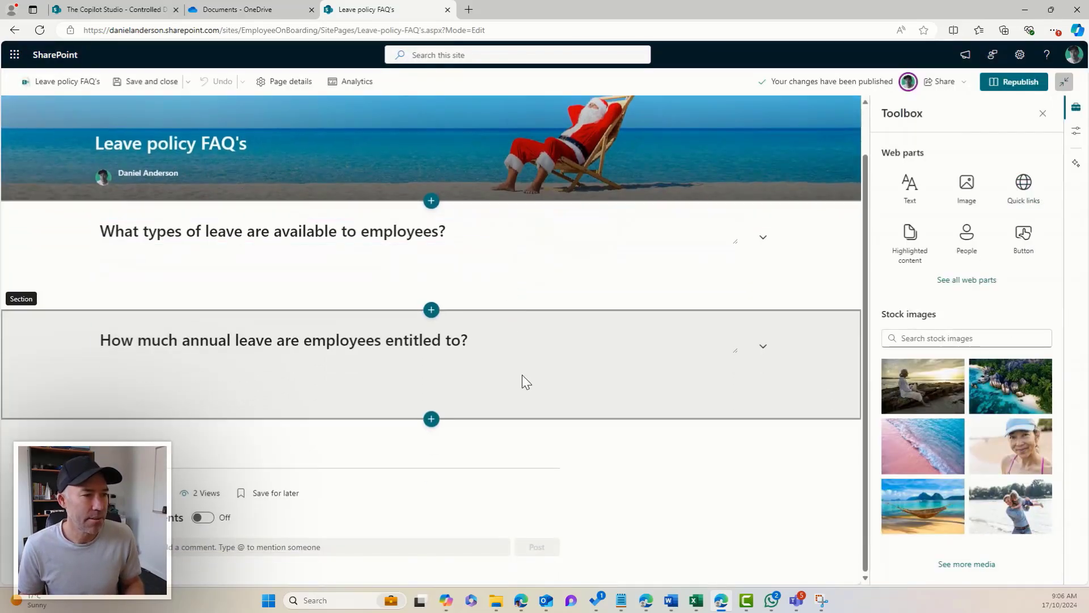
{"action": "left_click", "coordinate": [760, 348]}
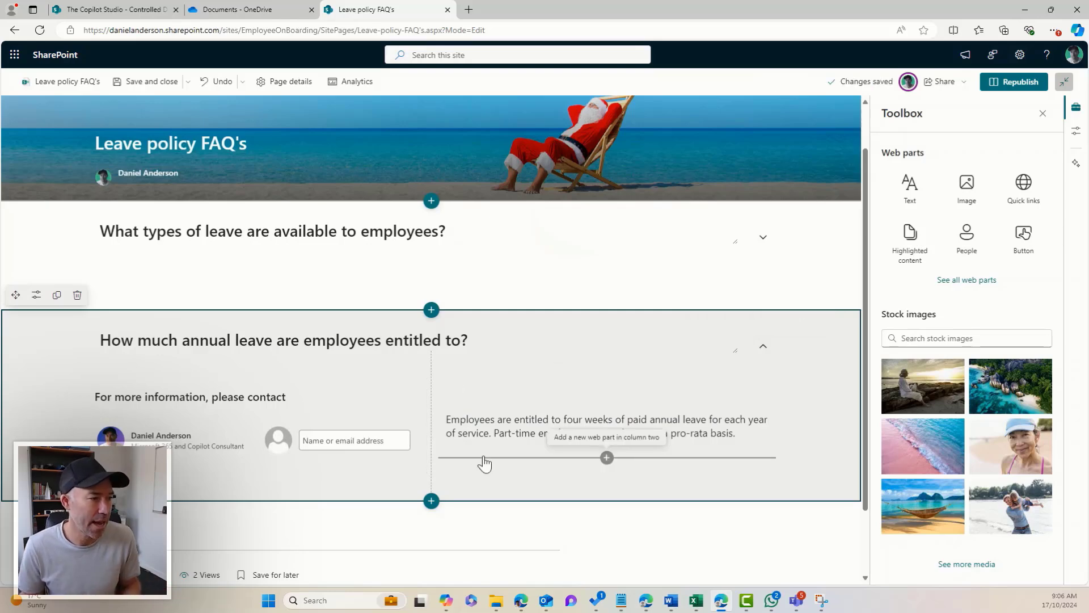
{"action": "left_click", "coordinate": [36, 295]}
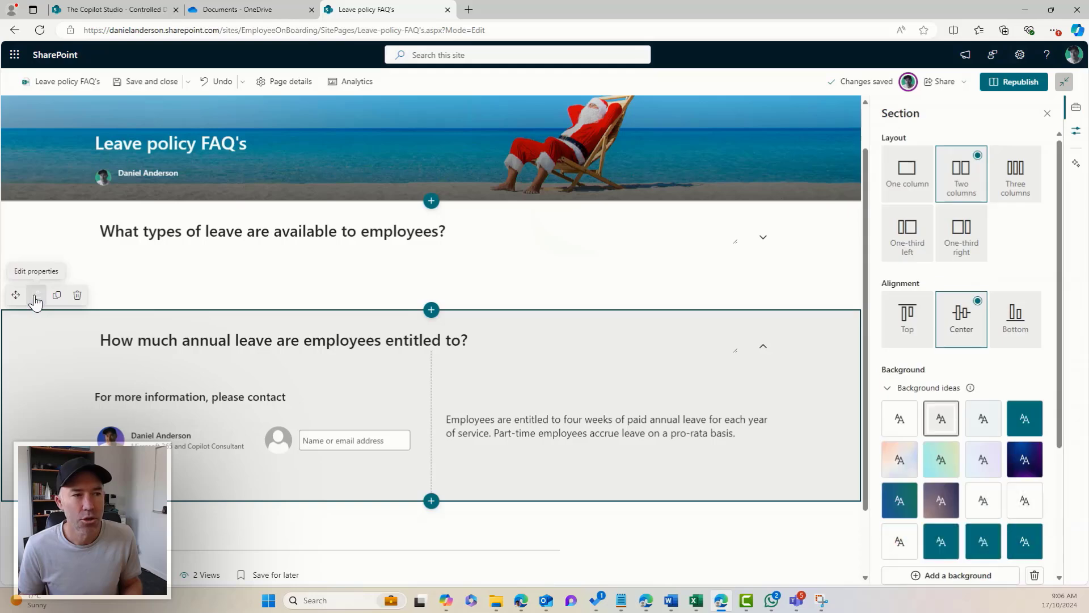
{"action": "left_click", "coordinate": [911, 251]}
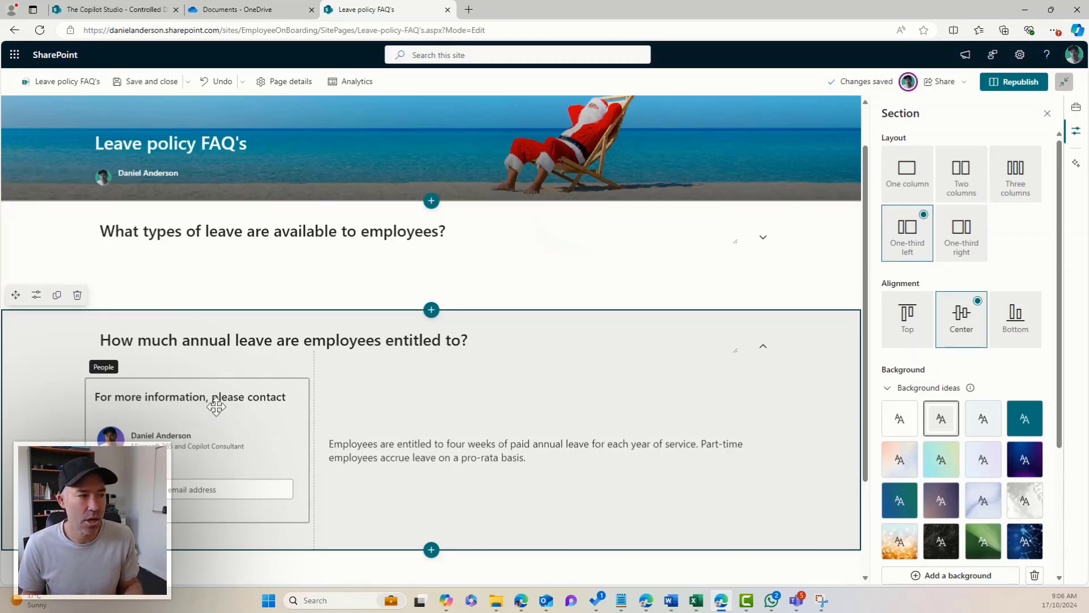
Step: Duplicate the answer text block three times so four copies stack in the right column
{"action": "left_click", "coordinate": [471, 461]}
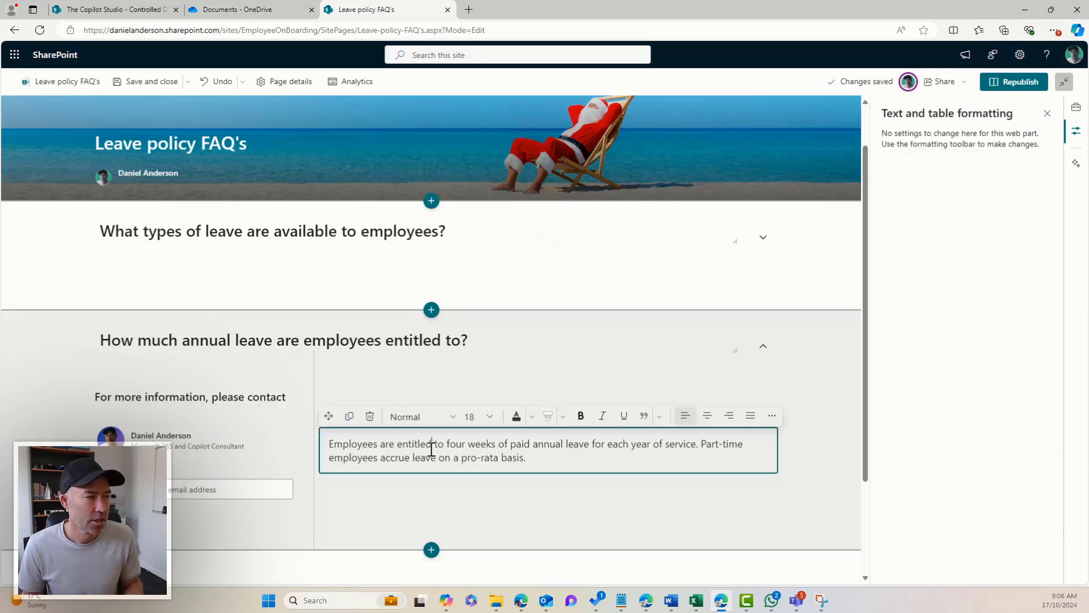
{"action": "left_click", "coordinate": [350, 419]}
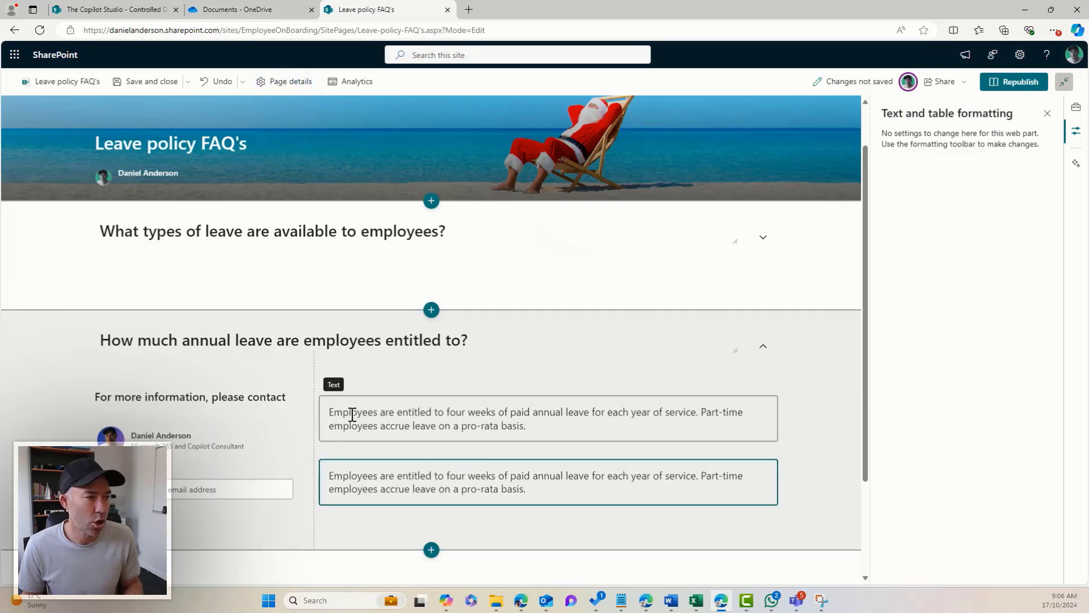
{"action": "left_click", "coordinate": [349, 386]}
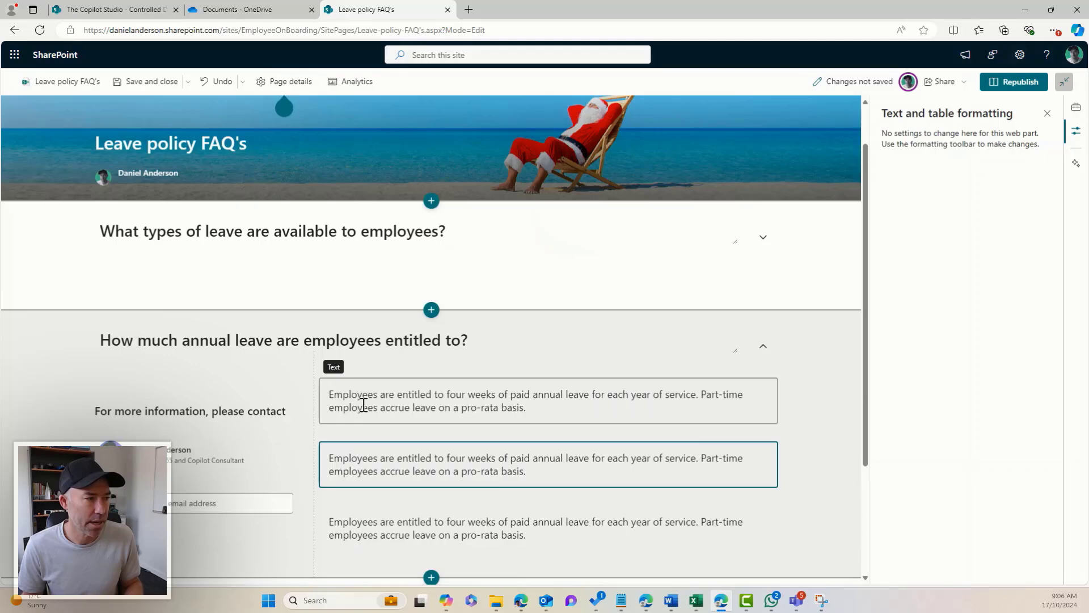
{"action": "left_click", "coordinate": [364, 397]}
{"action": "left_click", "coordinate": [349, 366]}
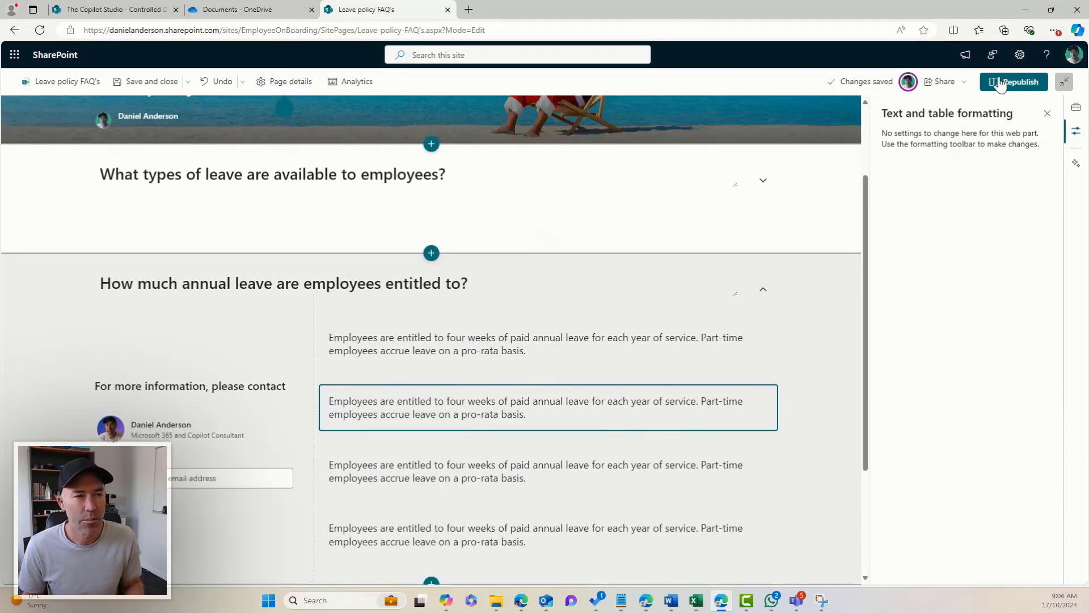
Step: Republish, expand and collapse the annual leave question, then expand the leave types question
{"action": "left_click", "coordinate": [1000, 83]}
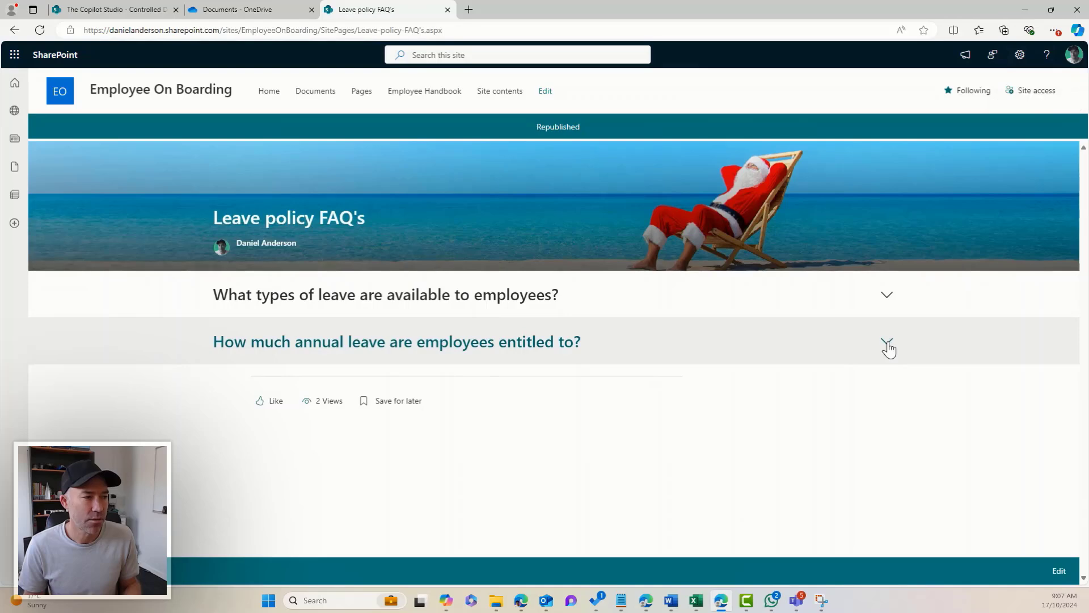
{"action": "left_click", "coordinate": [887, 343]}
{"action": "scroll", "coordinate": [834, 352], "scroll_direction": "down", "scroll_amount": 2}
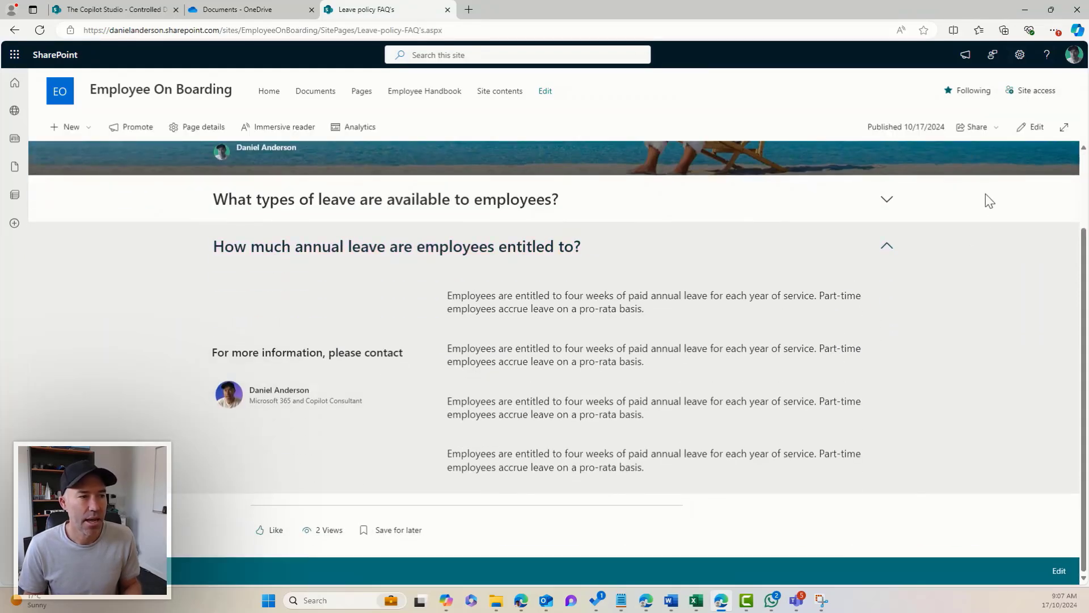
{"action": "left_click", "coordinate": [888, 248]}
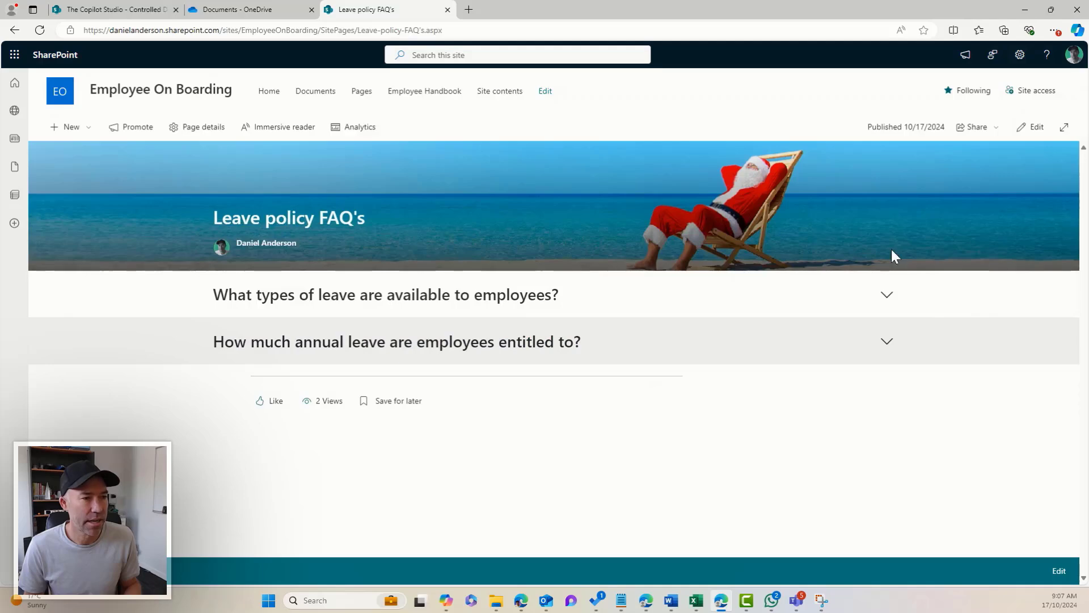
{"action": "left_click", "coordinate": [887, 297]}
{"action": "left_click", "coordinate": [273, 10]}
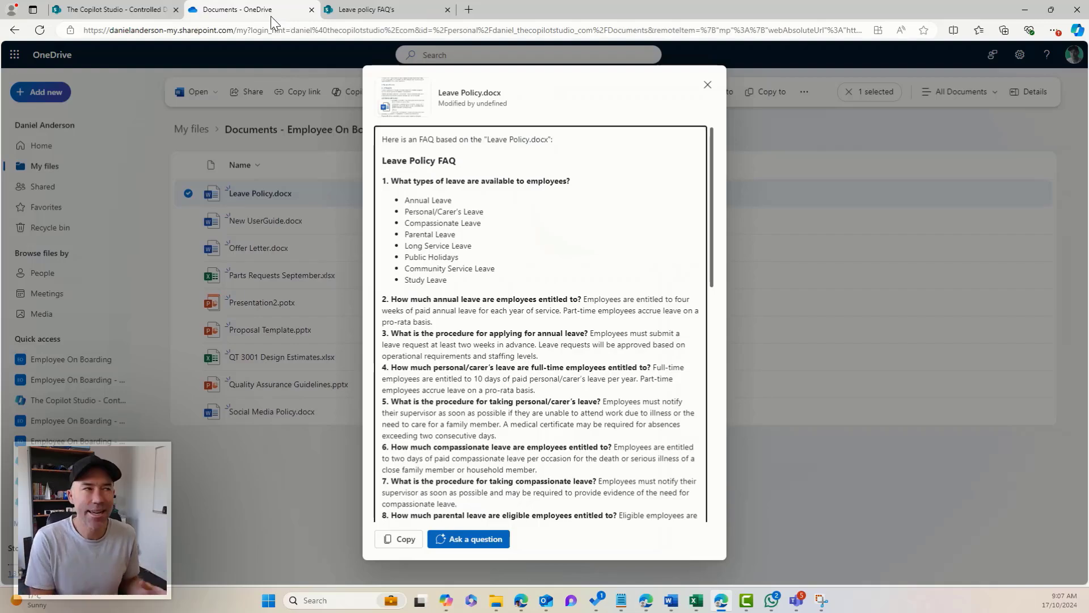
{"action": "left_click", "coordinate": [379, 17]}
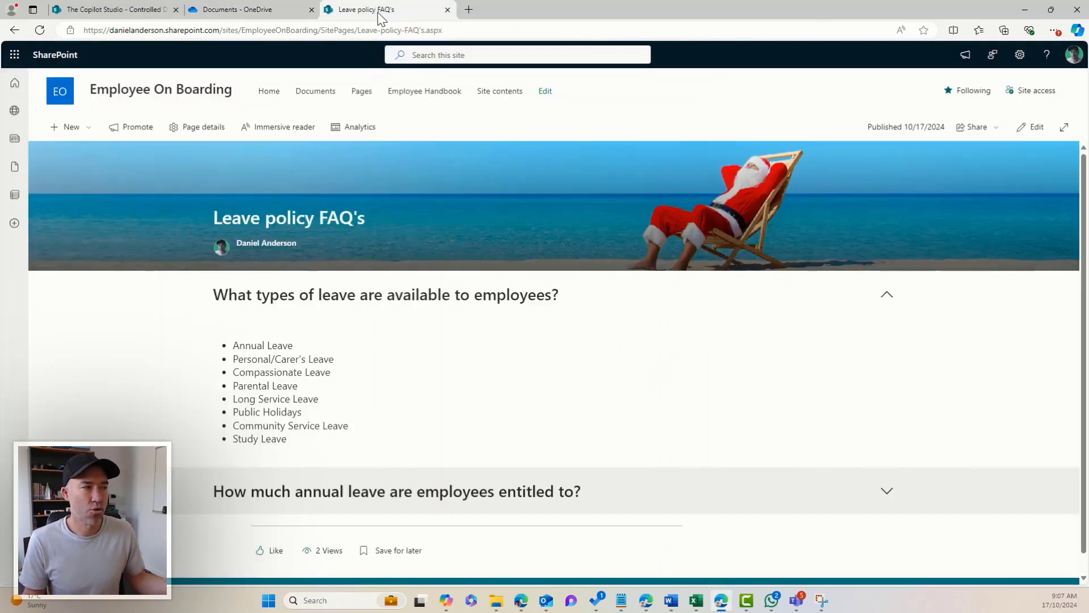
Step: Collapse the 'What types of leave are available to employees?' question so both FAQs are closed
{"action": "left_click", "coordinate": [886, 296]}
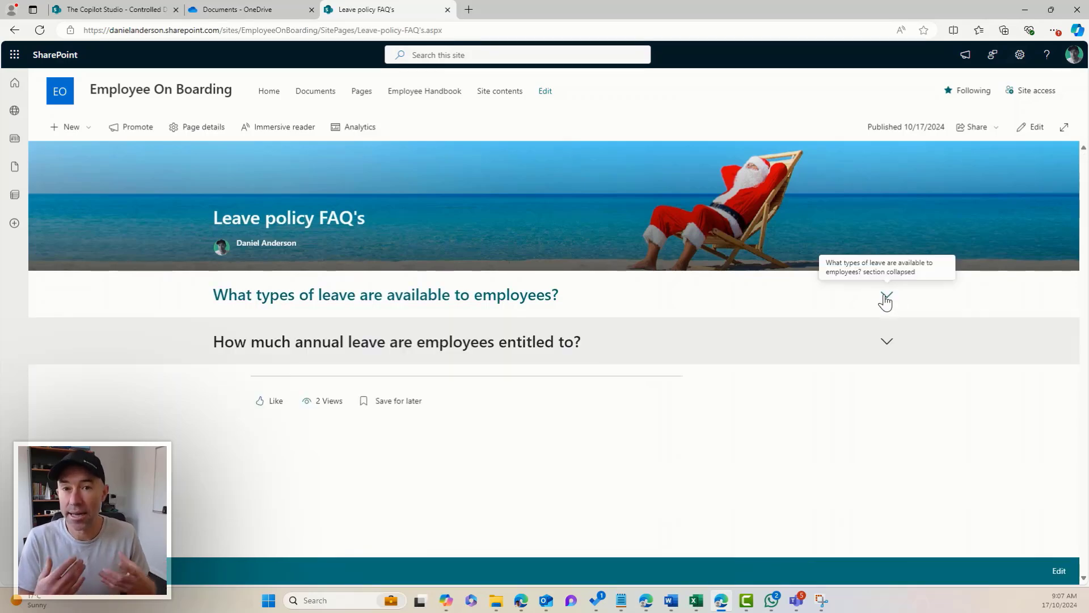